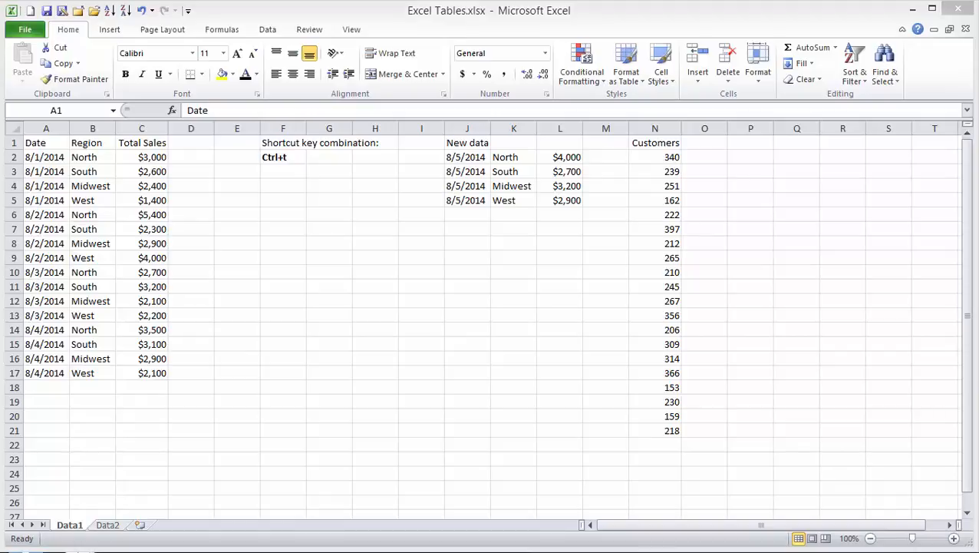
- Create a table over A1:C17 from Insert > Table, then undo it
click(90, 242)
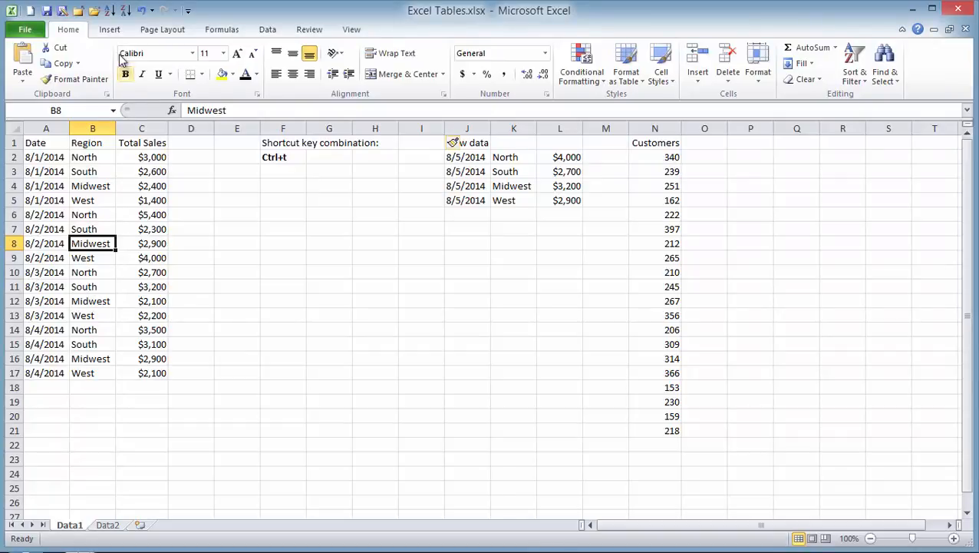
click(102, 32)
click(63, 60)
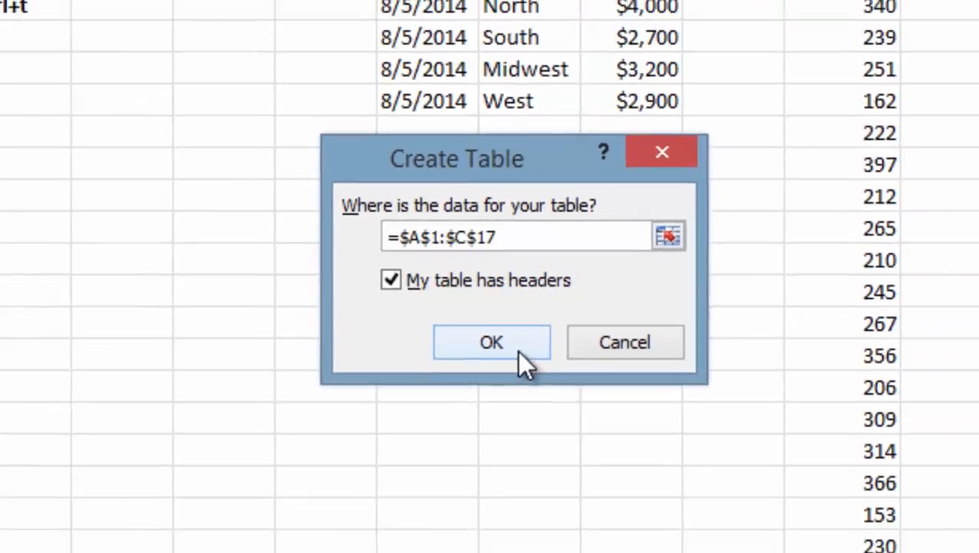
click(527, 362)
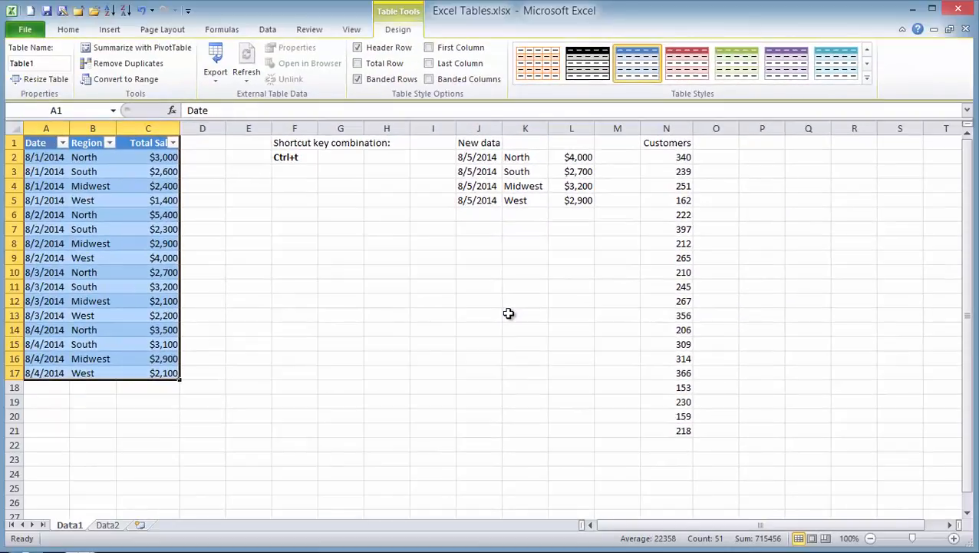
key(ctrl+z)
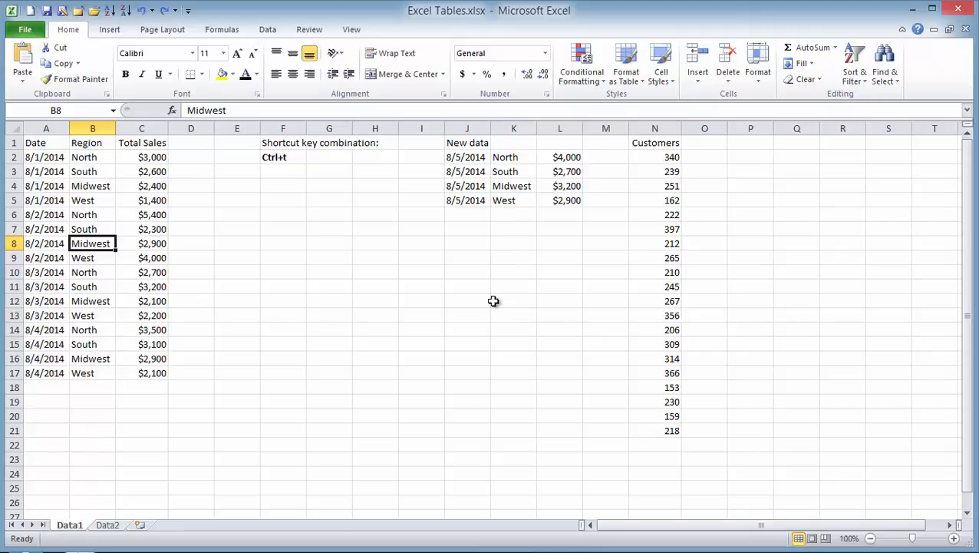
- Format A1:C17 as a table with a light table style, then undo it
click(624, 70)
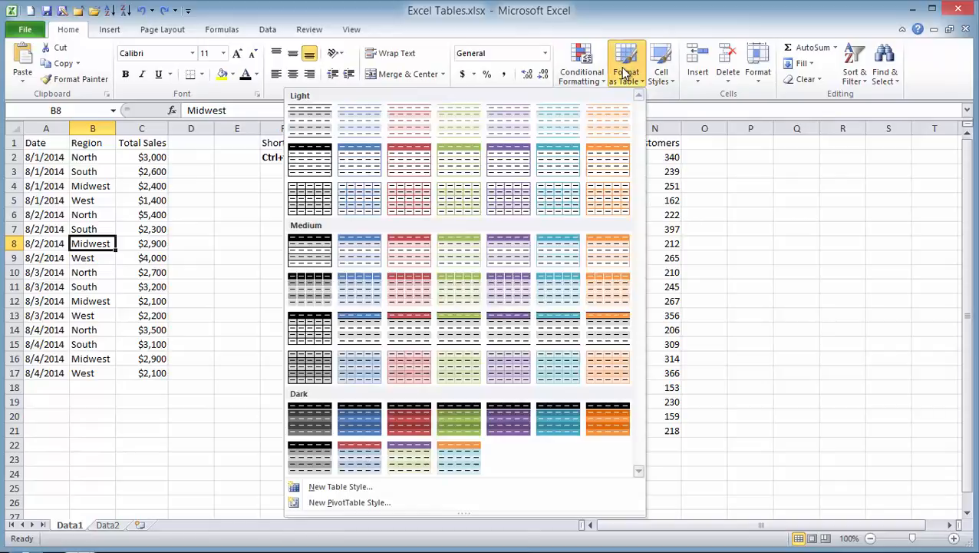
click(379, 159)
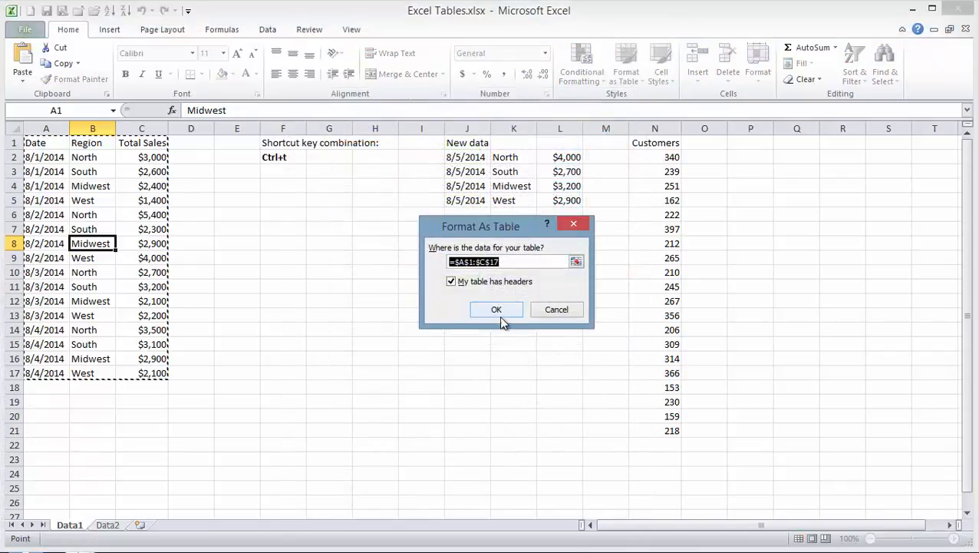
click(497, 310)
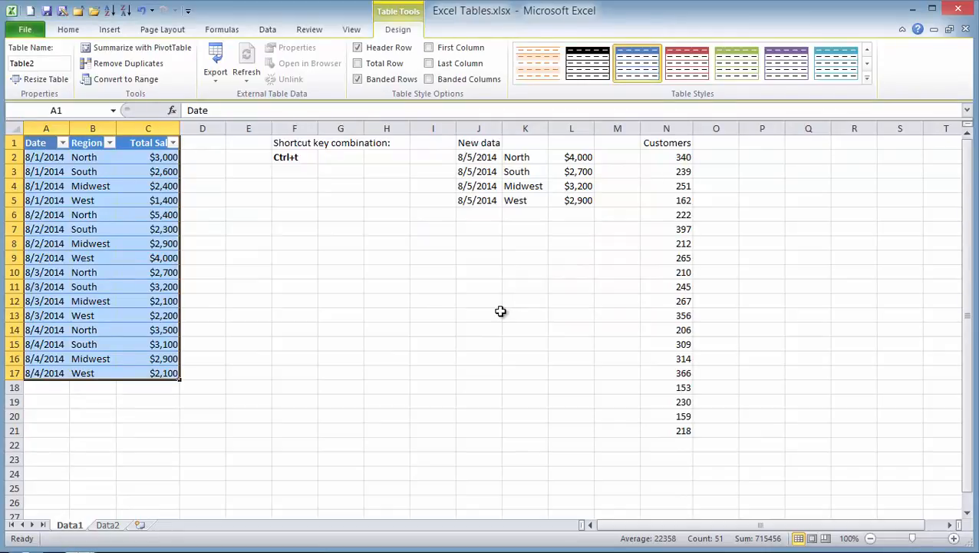
key(ctrl+z)
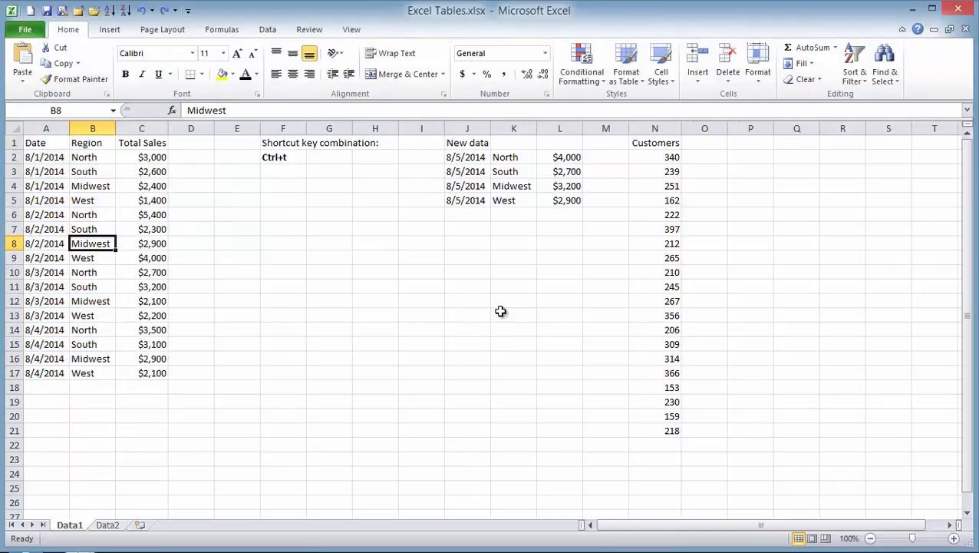
- Make A1:C17 a table with headers using Ctrl+T, then select cell B8 inside it
key(ctrl+t)
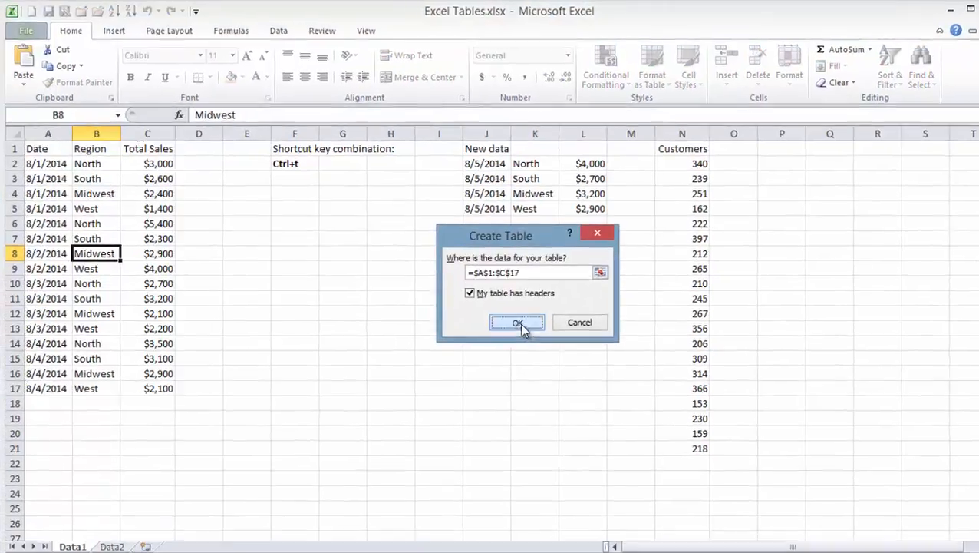
click(497, 310)
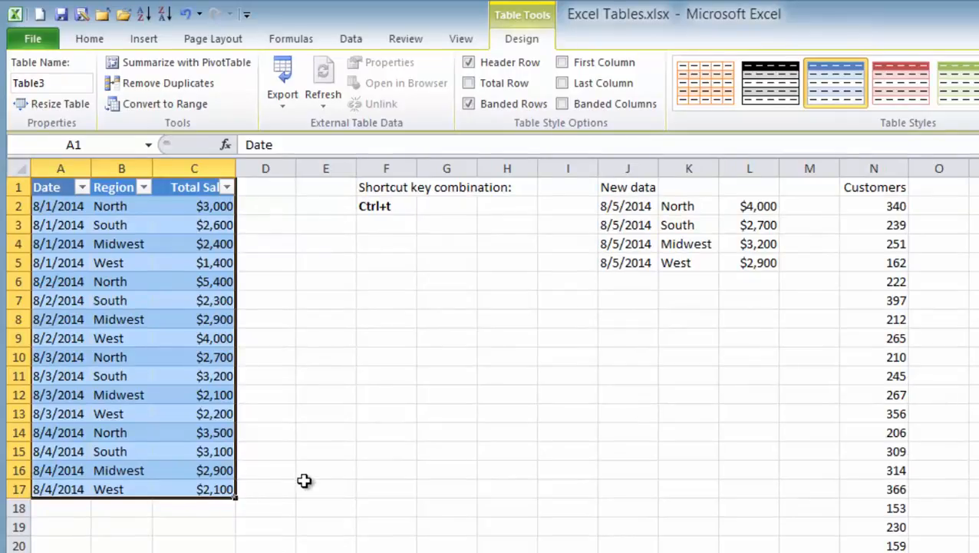
click(306, 484)
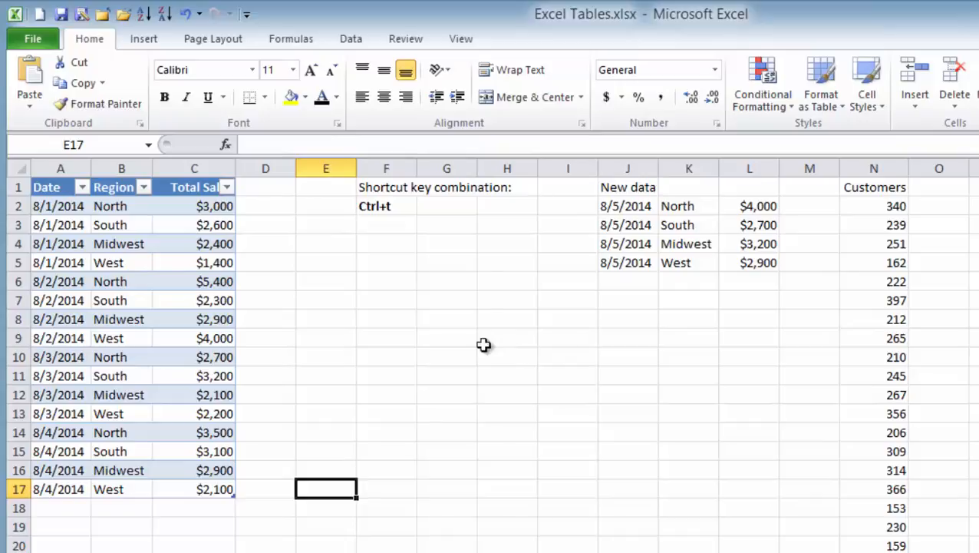
click(103, 323)
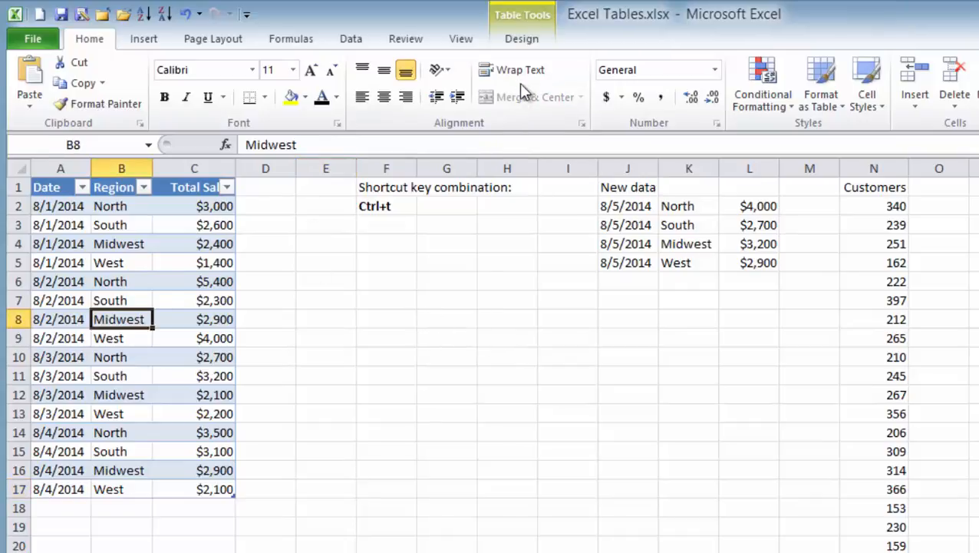
click(517, 42)
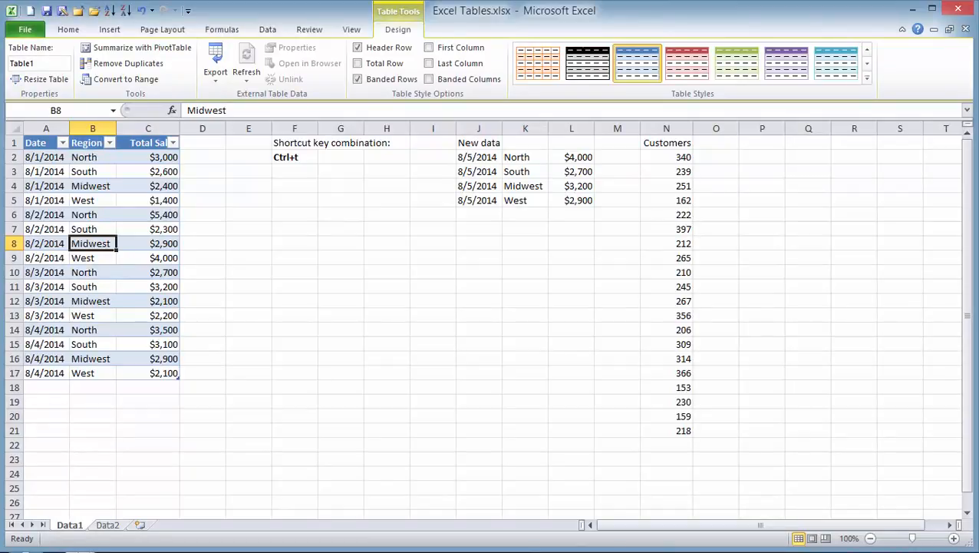
- Preview the Region column's Custom Sort dialog, cancel it, then open the Date column's filter menu
click(110, 143)
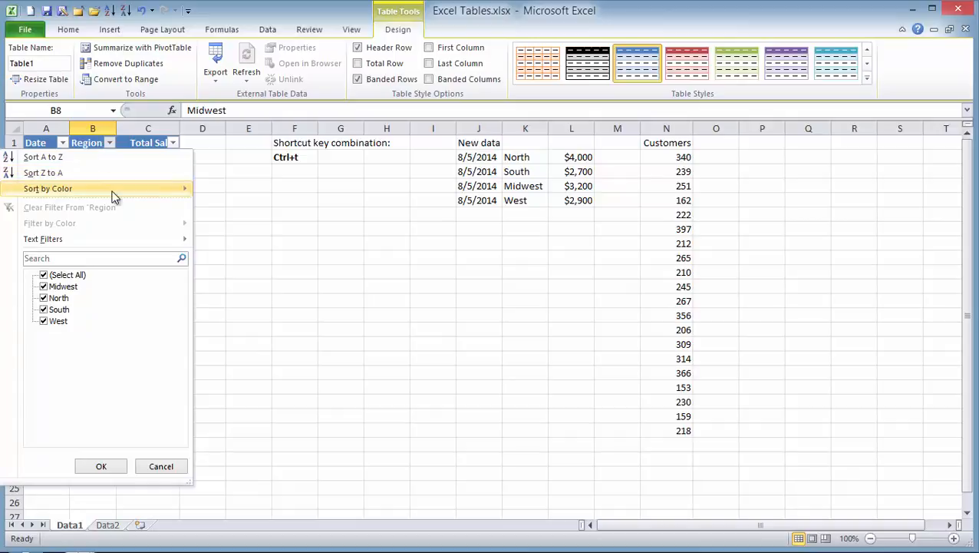
mouse_move(113, 190)
click(223, 192)
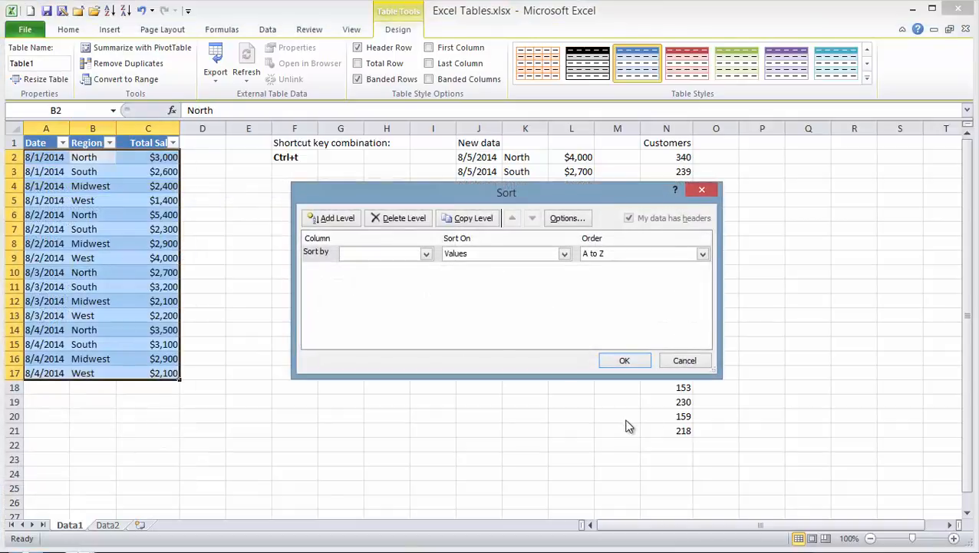
click(679, 359)
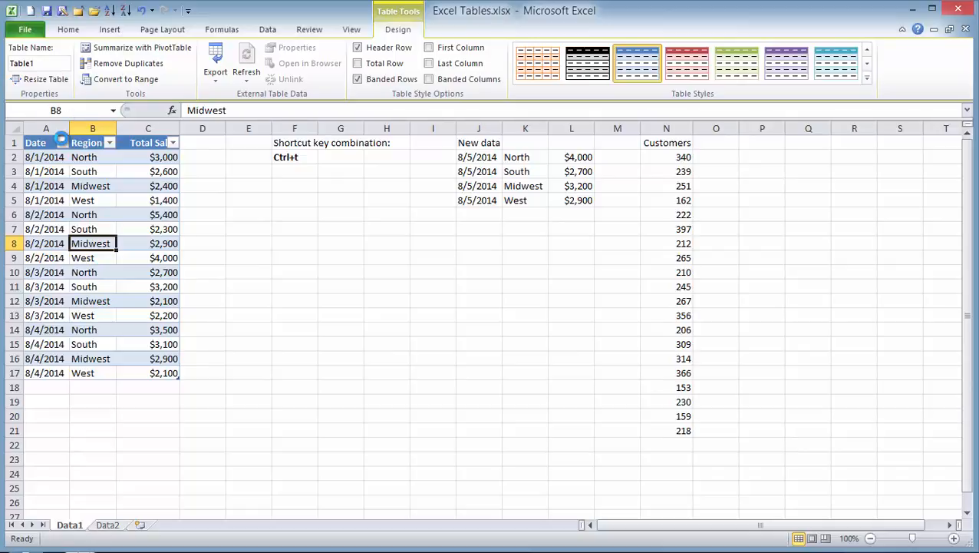
click(63, 144)
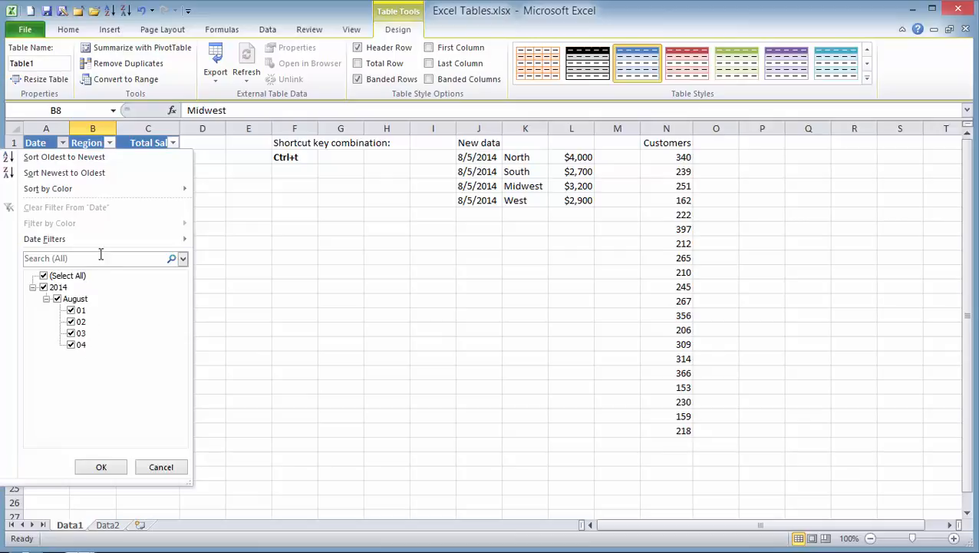
mouse_move(156, 243)
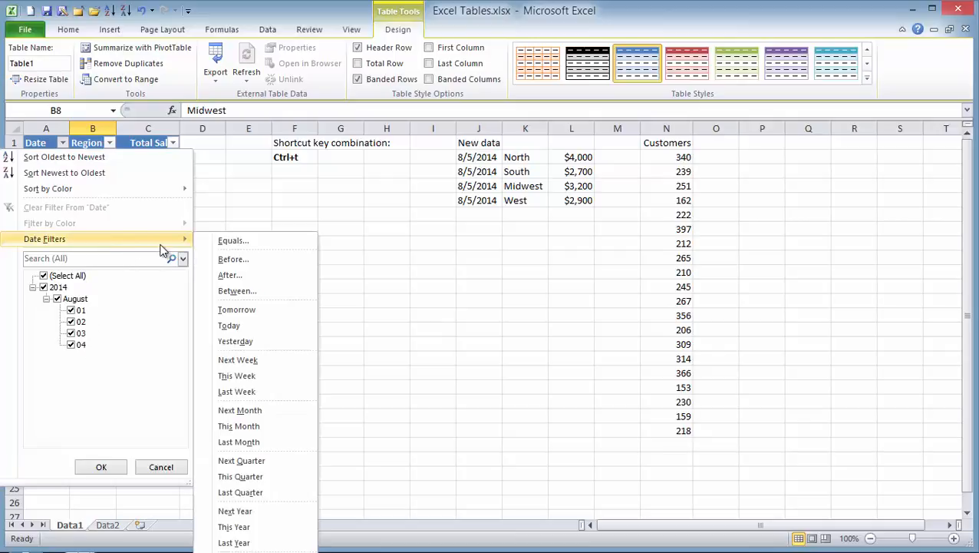
click(109, 143)
click(109, 143)
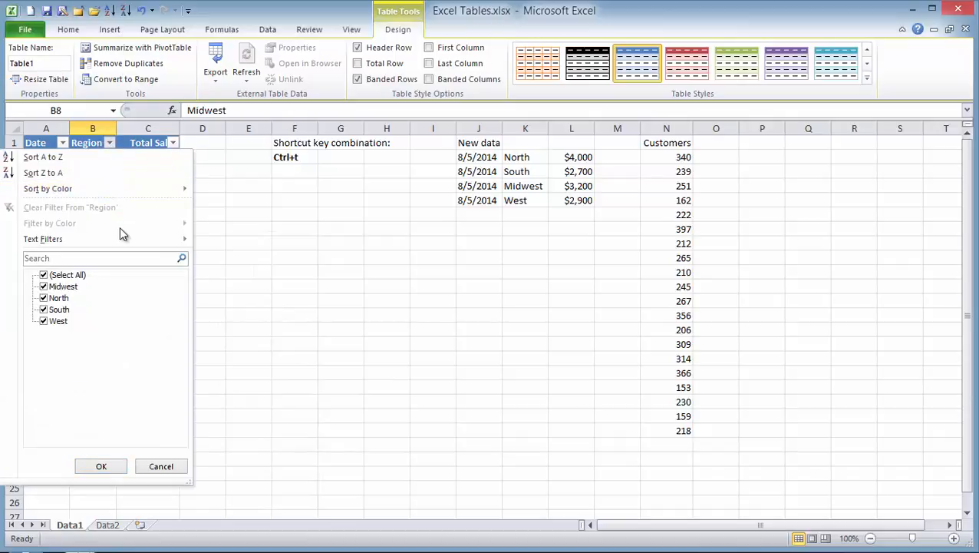
mouse_move(120, 240)
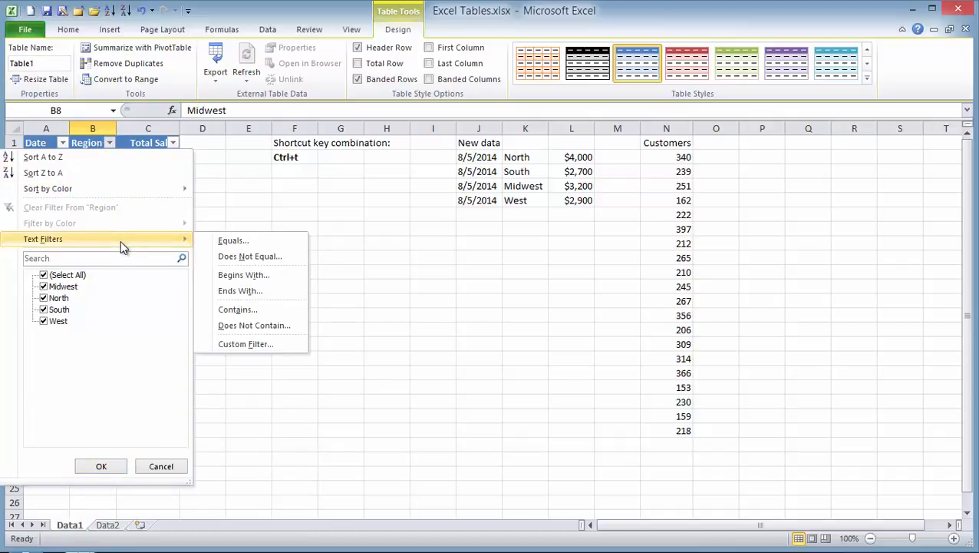
click(173, 144)
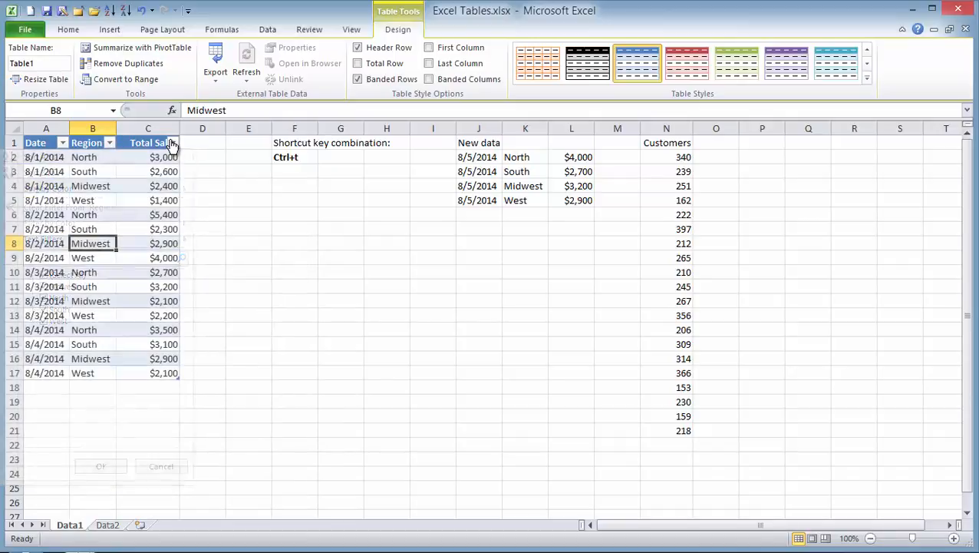
click(173, 144)
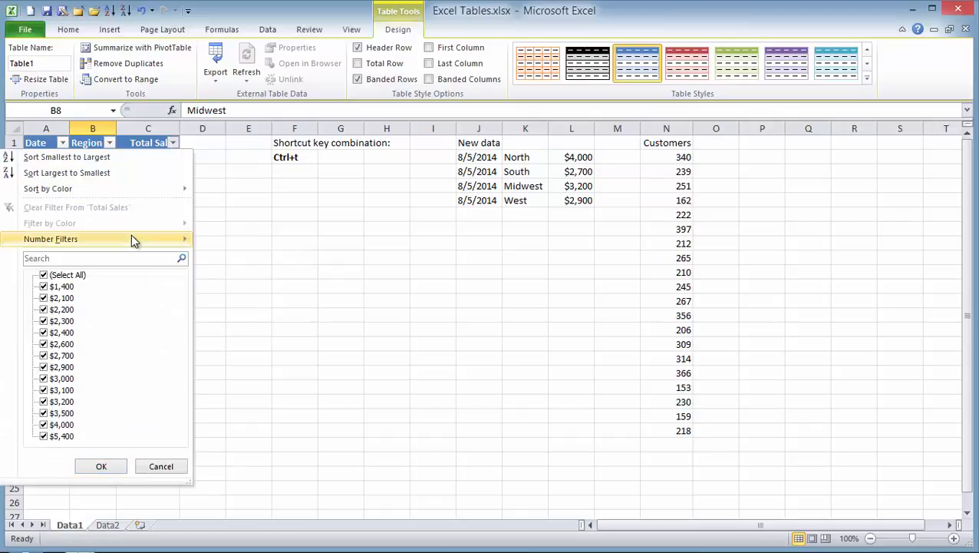
mouse_move(132, 241)
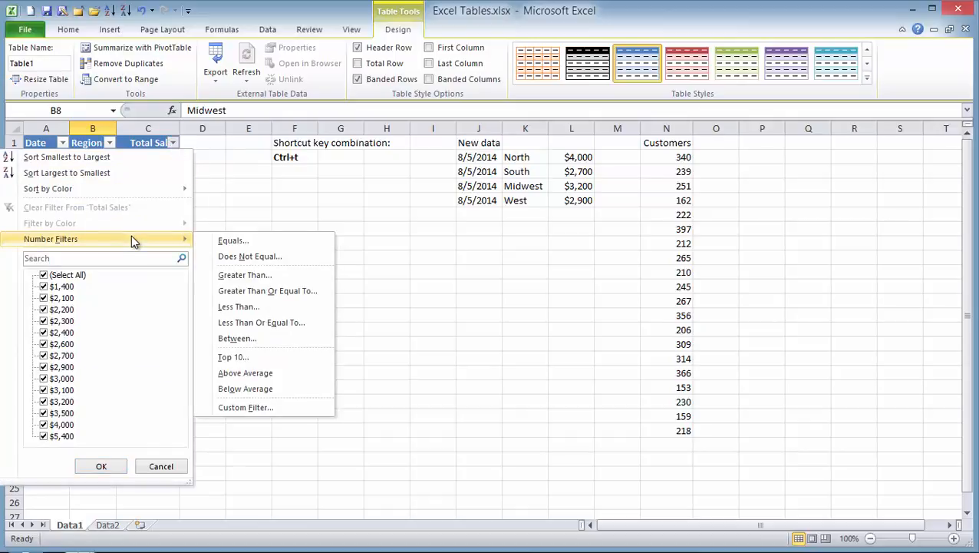
click(352, 280)
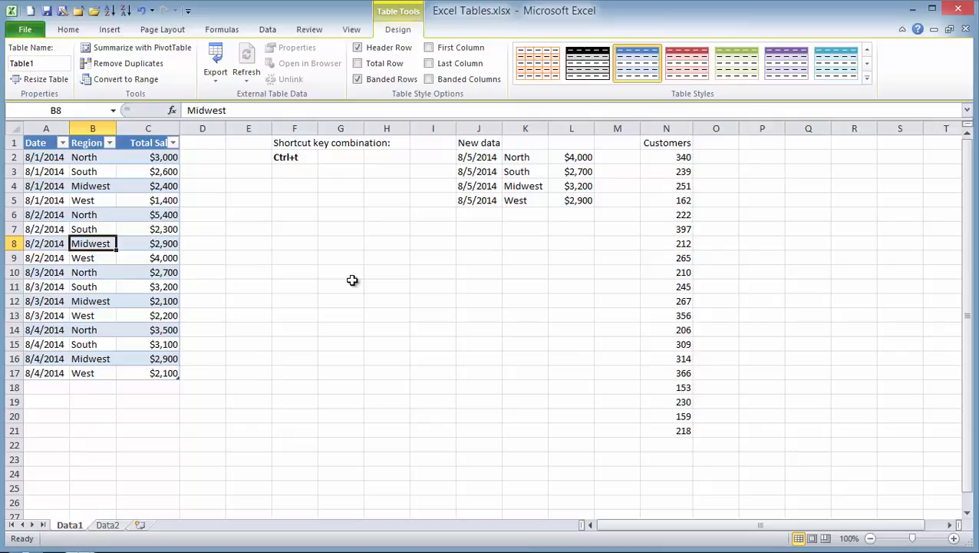
- Filter the Date column to exclude the 8/1 entries
click(62, 143)
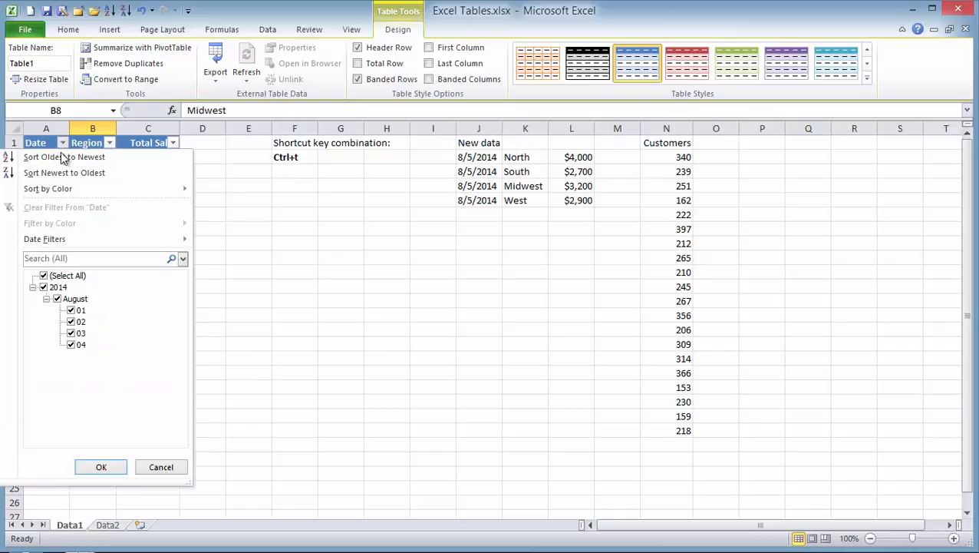
click(72, 311)
click(101, 466)
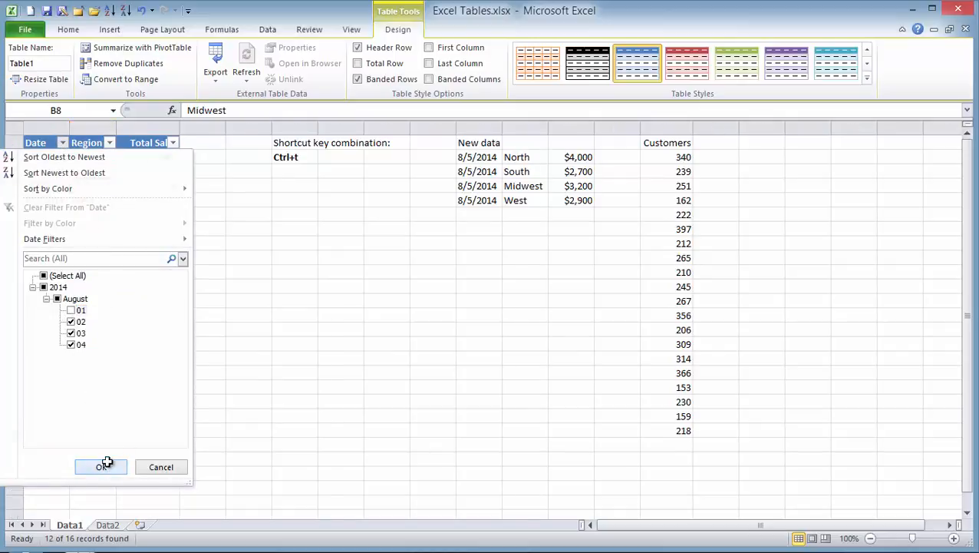
- Filter the Region column to exclude North and South
click(109, 143)
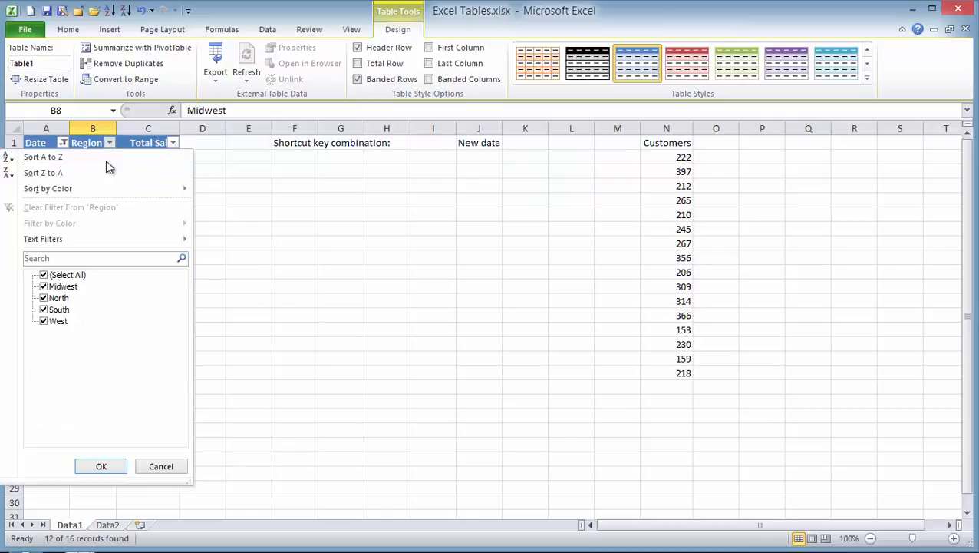
click(46, 299)
click(44, 310)
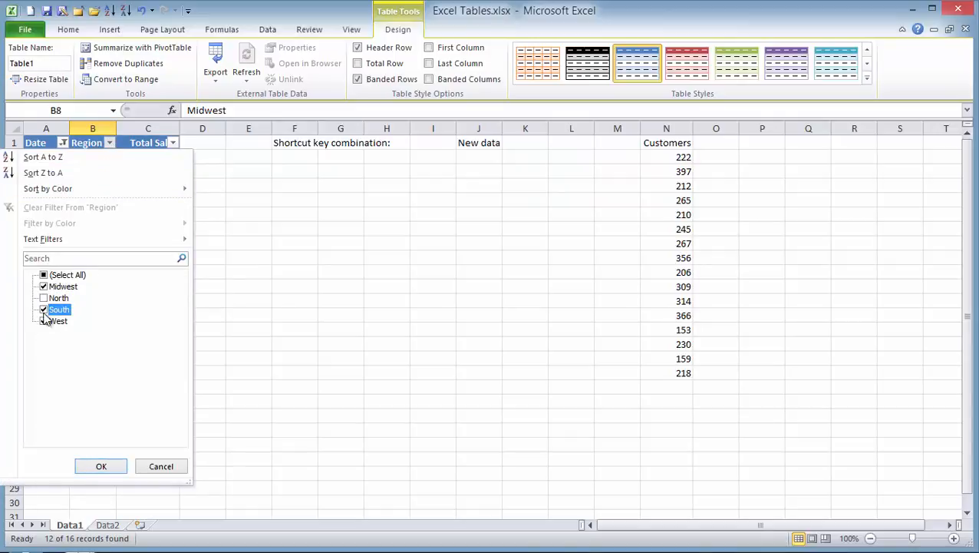
click(101, 467)
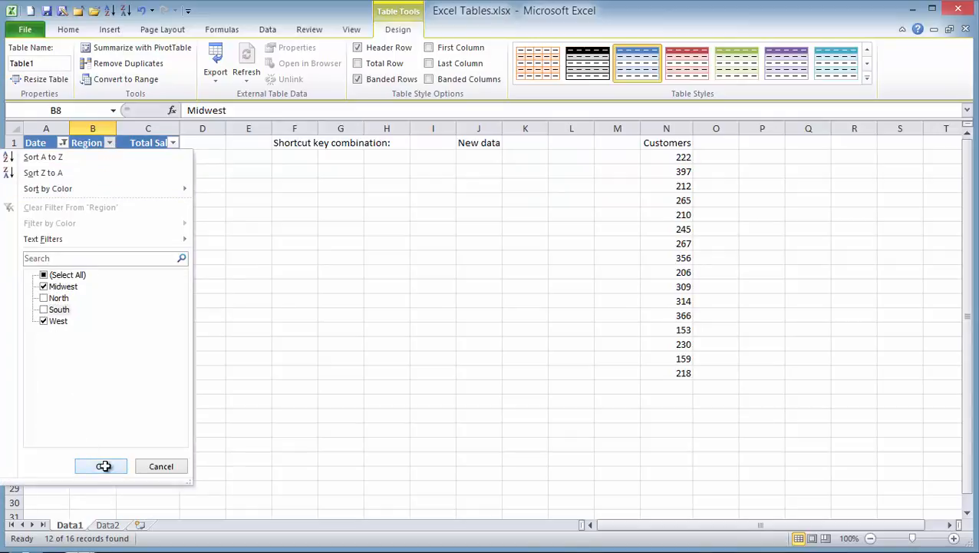
- Apply a Greater Than 2500 number filter to Total Sales
click(170, 143)
mouse_move(136, 240)
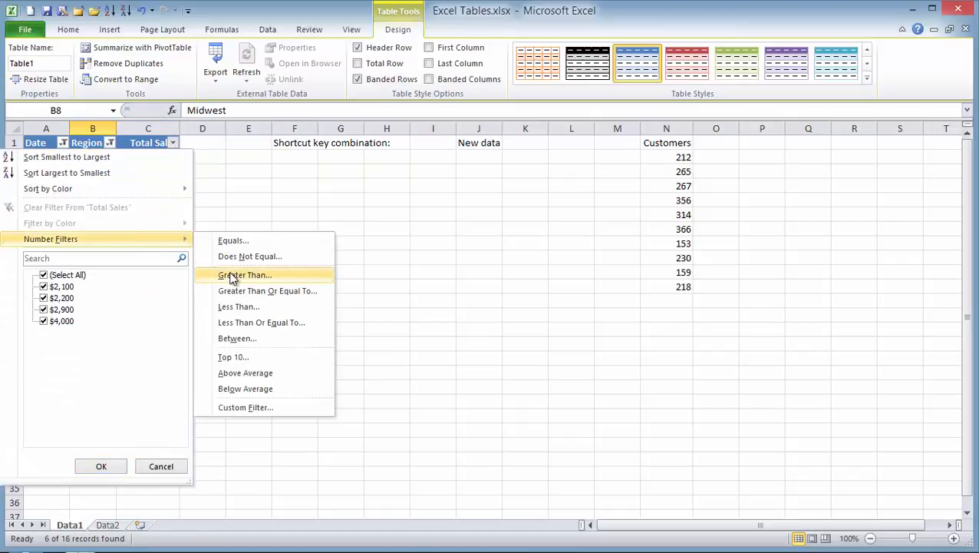
click(234, 275)
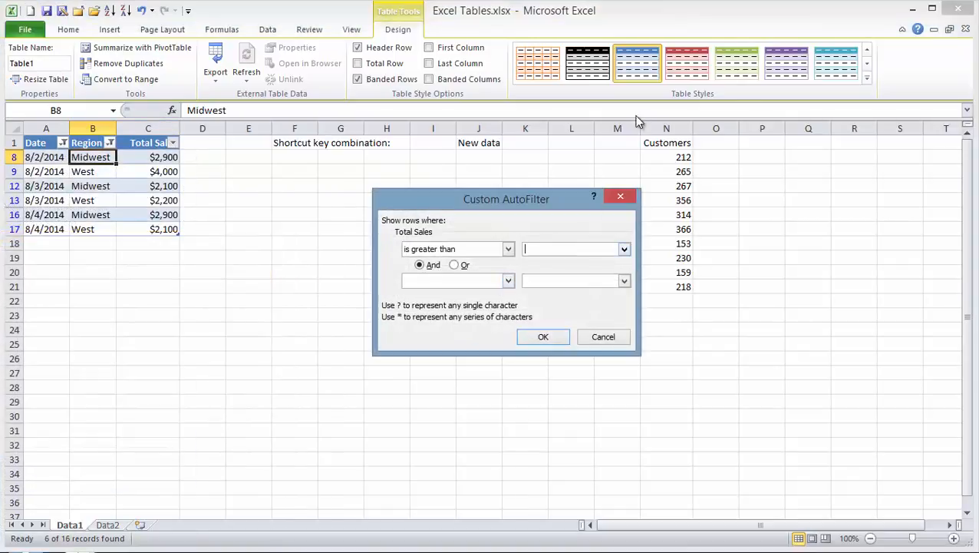
text(2500)
click(543, 337)
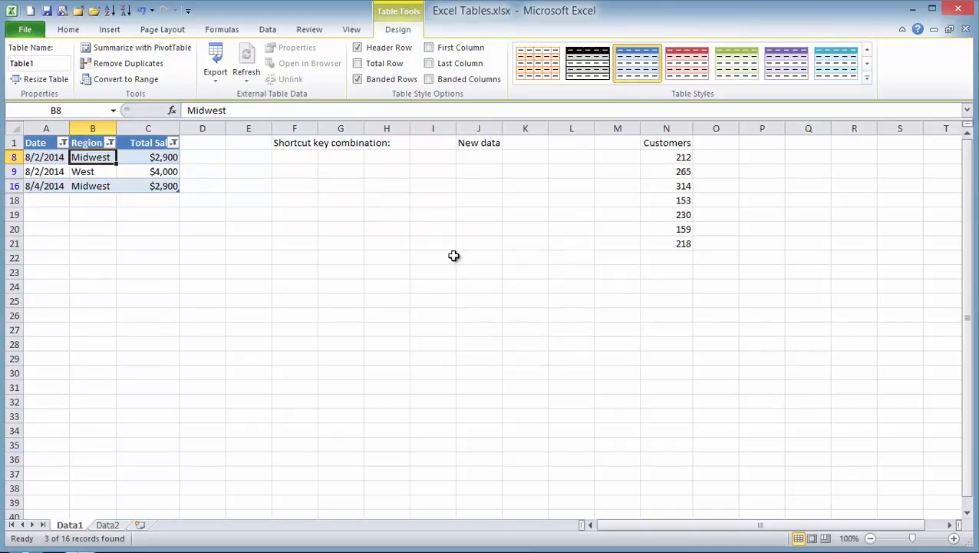
- Clear every filter on Table1 with Data > Clear so all 16 rows reappear
click(71, 29)
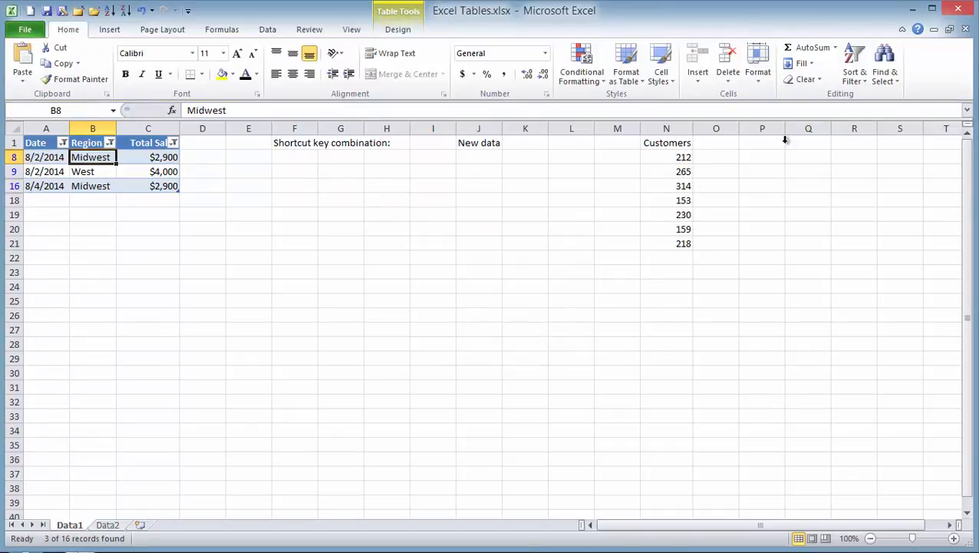
click(853, 78)
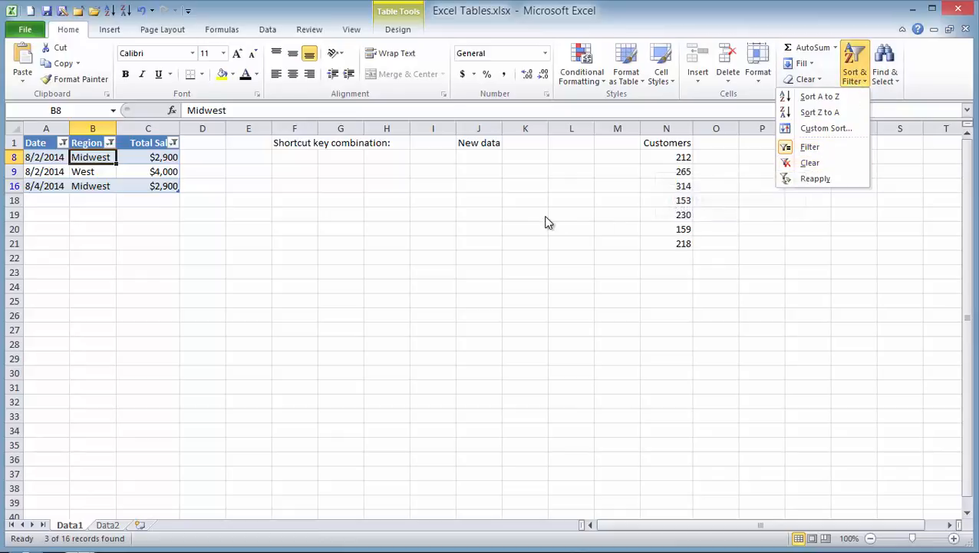
click(267, 30)
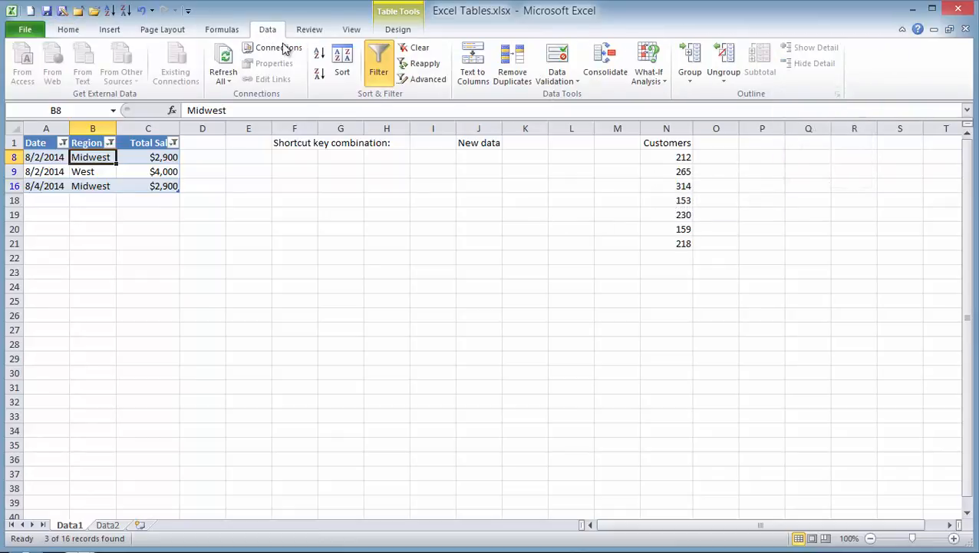
click(419, 49)
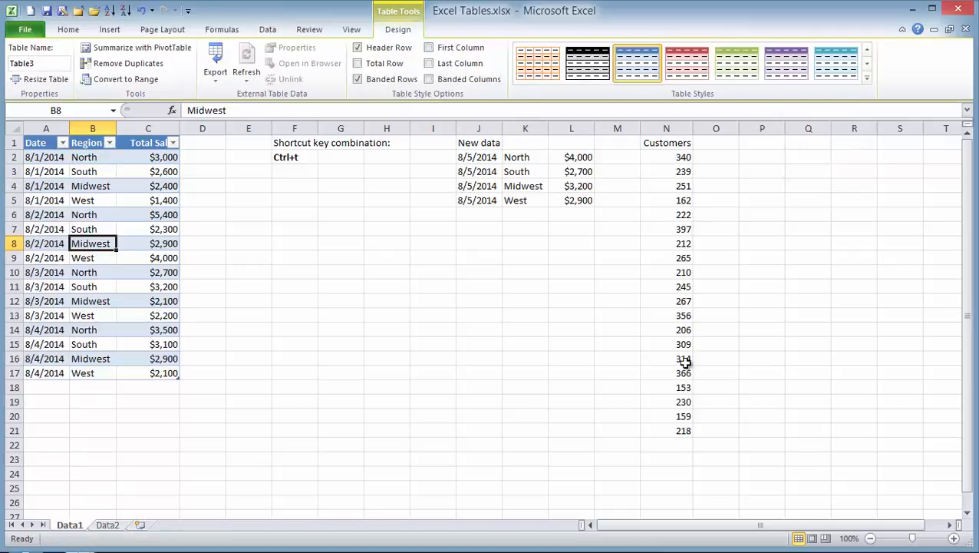
click(418, 294)
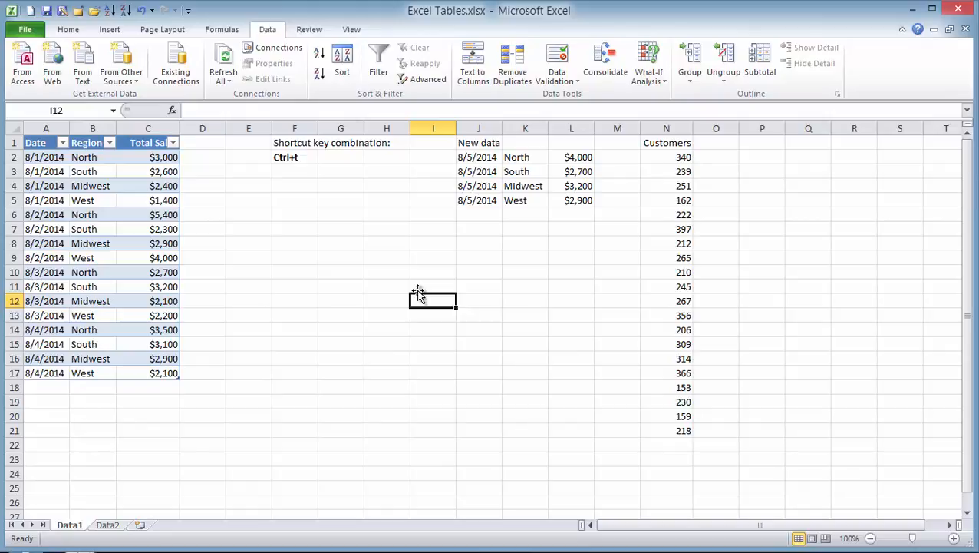
click(142, 241)
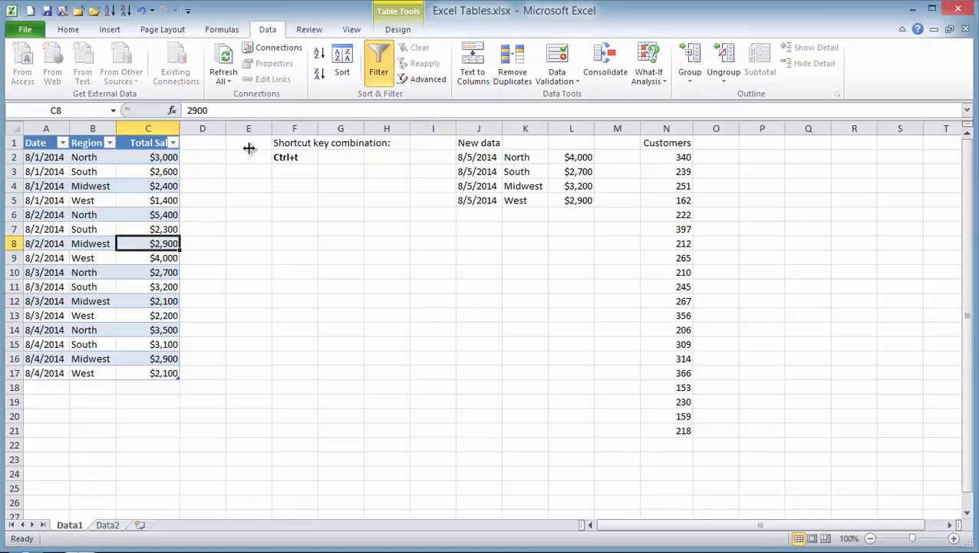
- Add a Total row to the table and set the Region total to Count
click(398, 29)
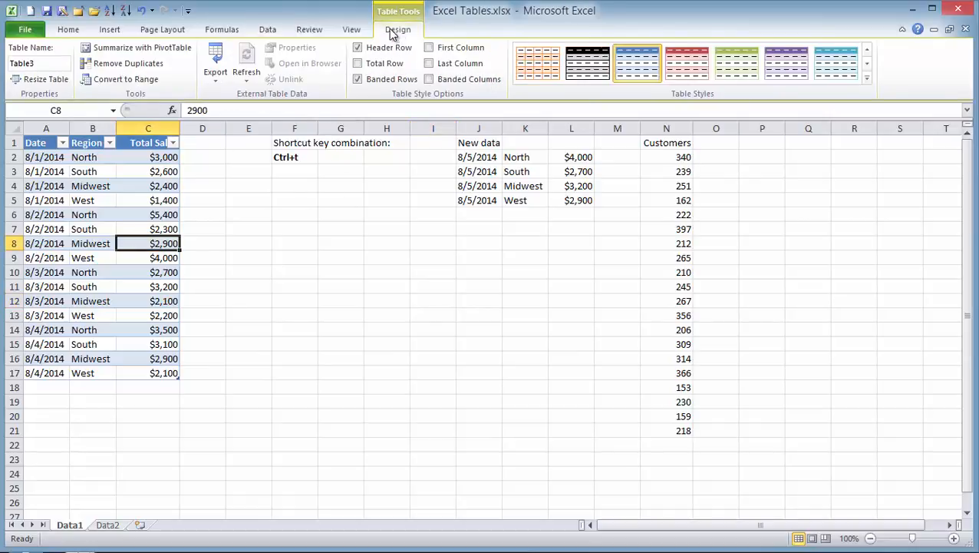
click(358, 64)
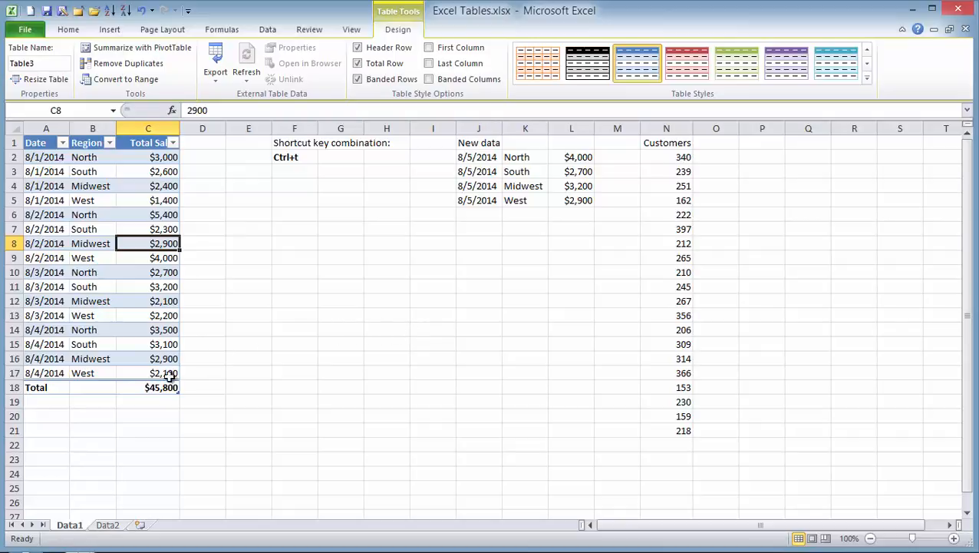
click(97, 387)
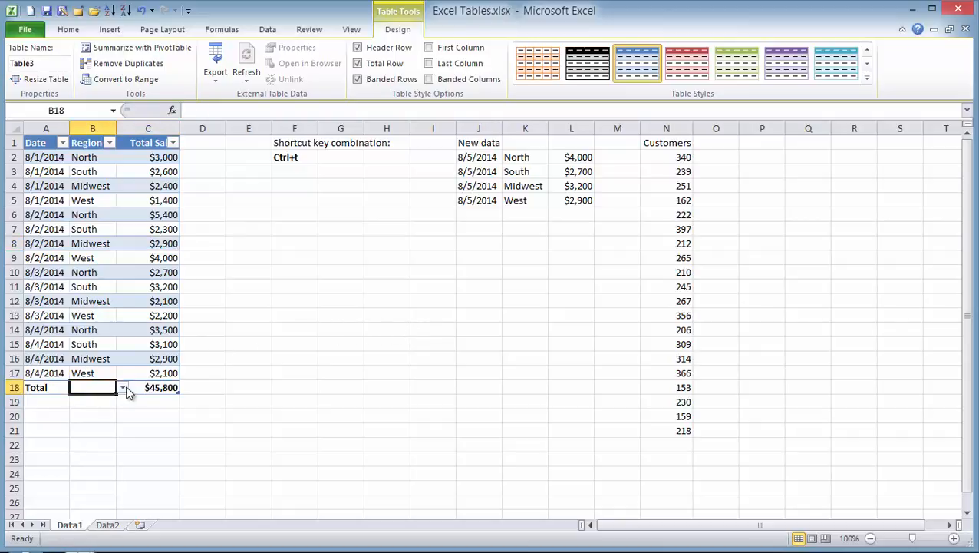
click(122, 388)
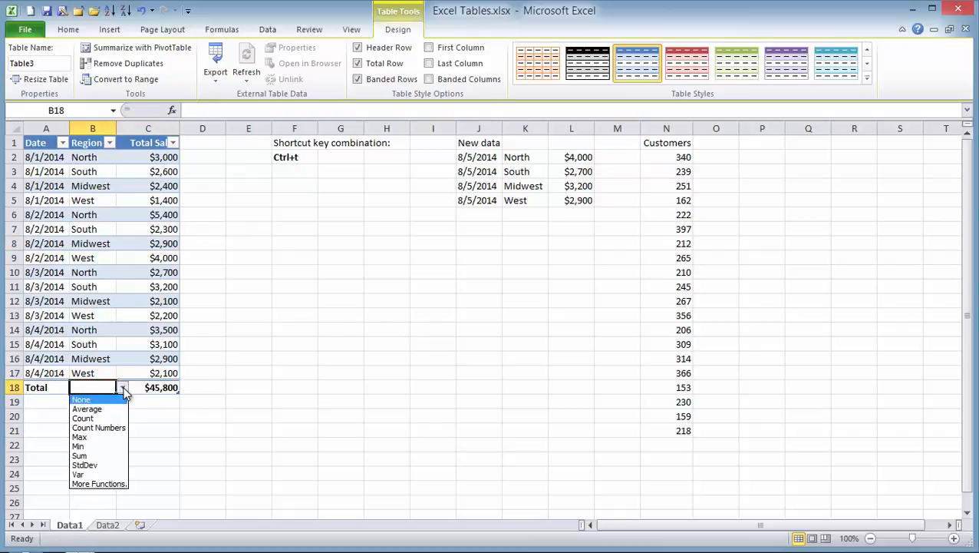
click(88, 419)
- Change the Total Sales total in C18 from Sum to Average, showing $2,863
click(171, 386)
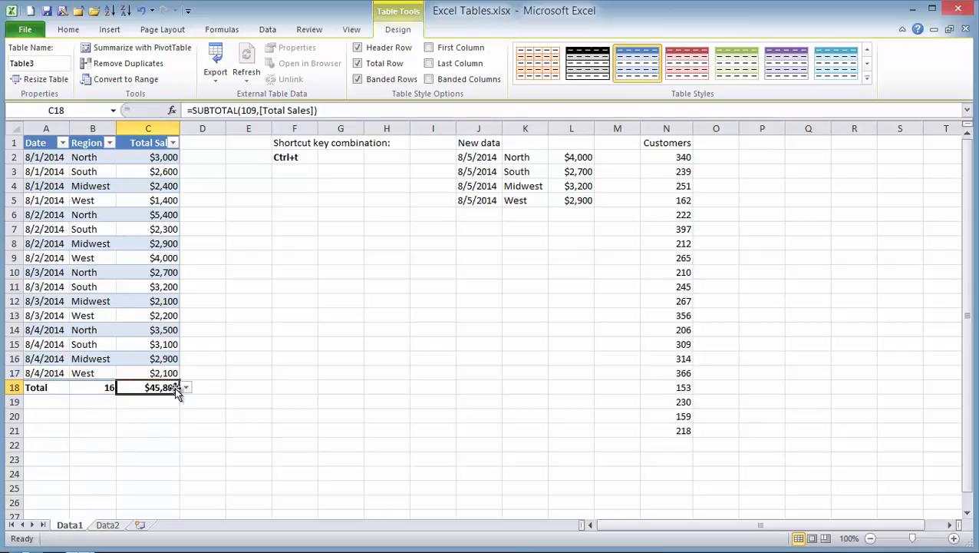
click(187, 387)
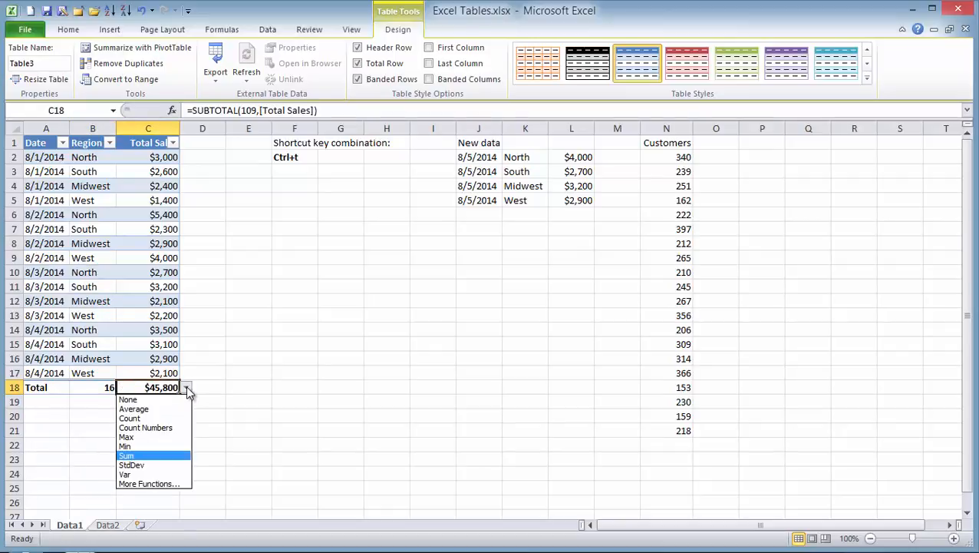
click(143, 409)
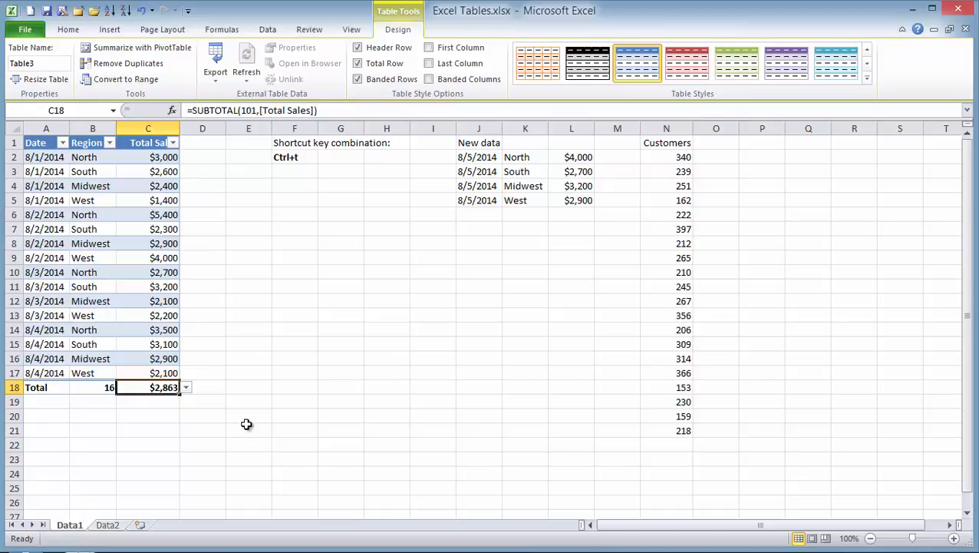
click(109, 142)
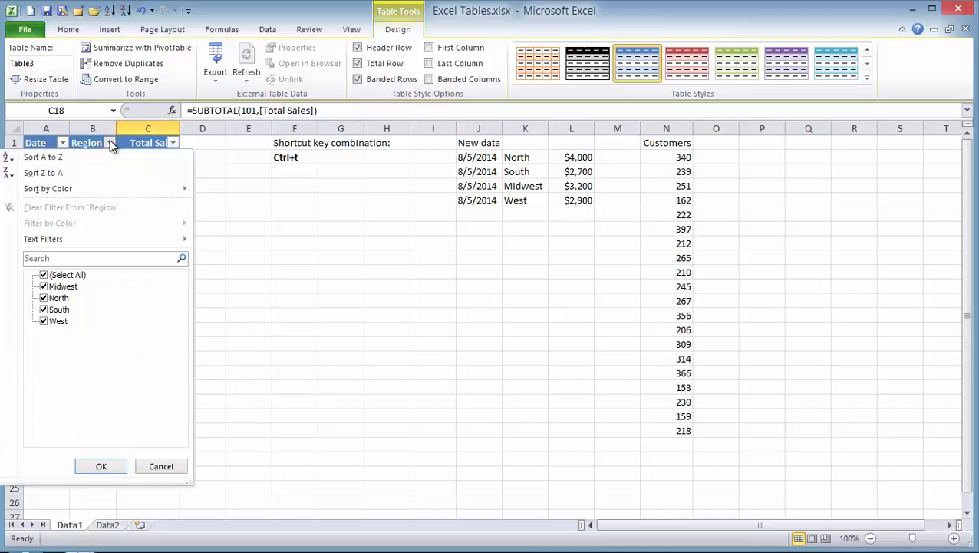
- Filter the Region column to show only the North and South rows
click(44, 275)
click(43, 297)
click(44, 309)
click(101, 468)
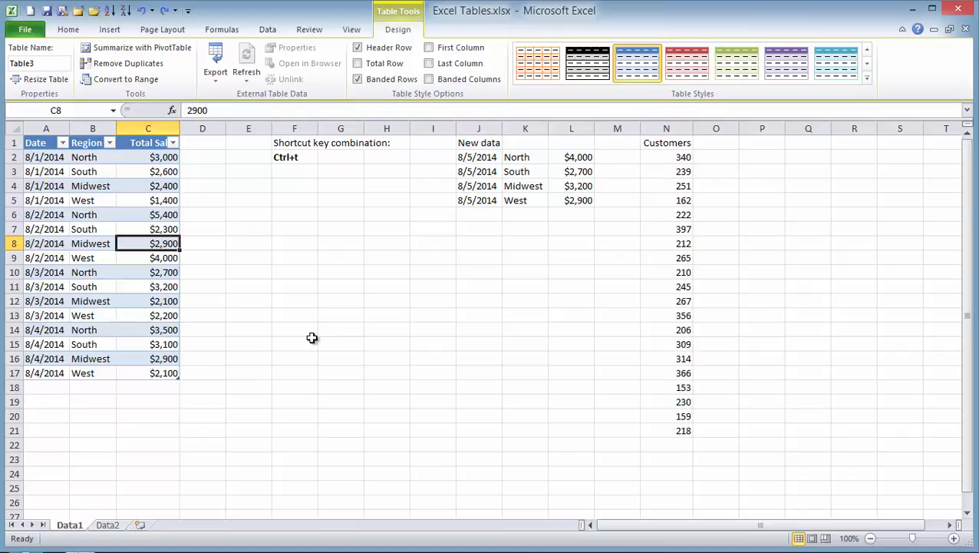
- Copy the four 8/5/2014 rows in J2:L5 and paste them at A18 below the table
drag(469, 158, 566, 201)
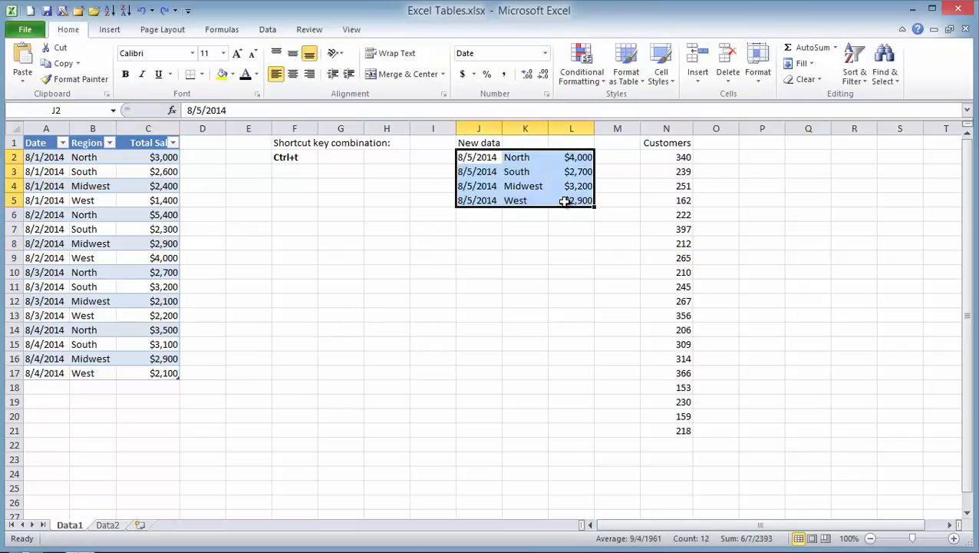
key(ctrl+c)
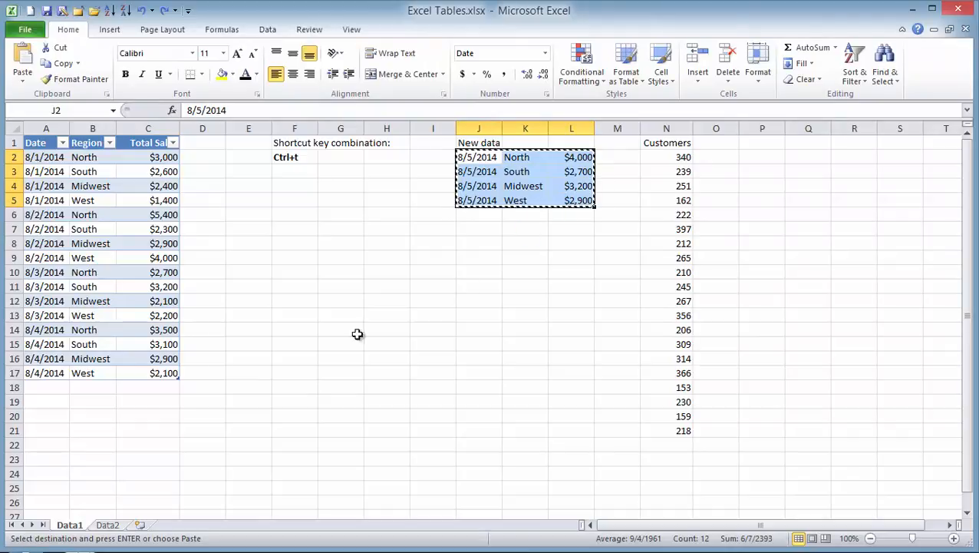
click(40, 387)
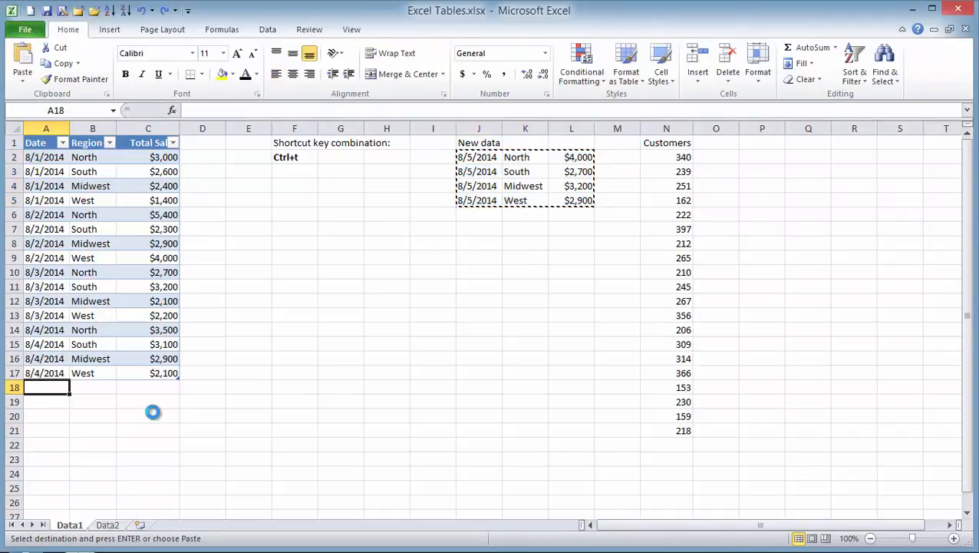
key(ctrl+v)
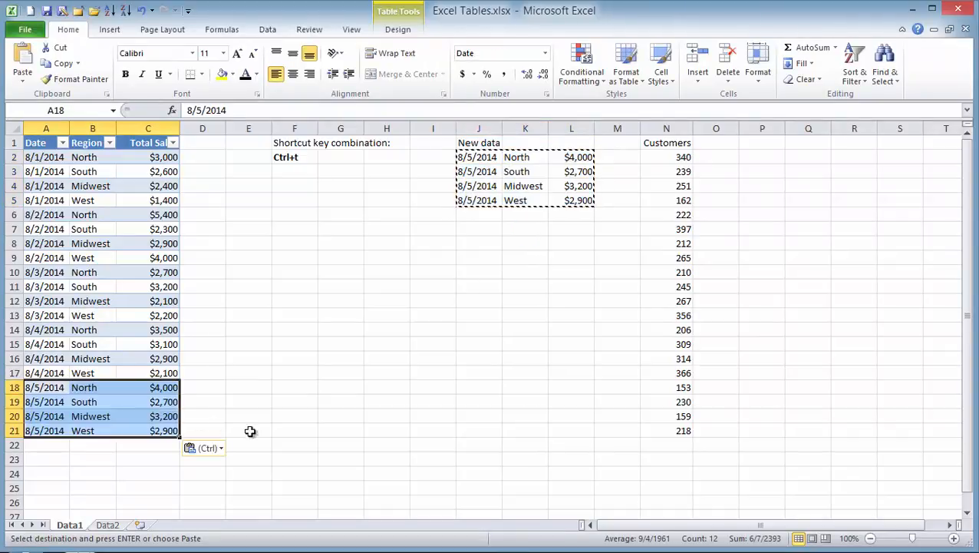
- Copy the Customers column N1:N21 and paste it at D1 as a new table column
click(665, 145)
drag(664, 145, 666, 430)
key(ctrl+c)
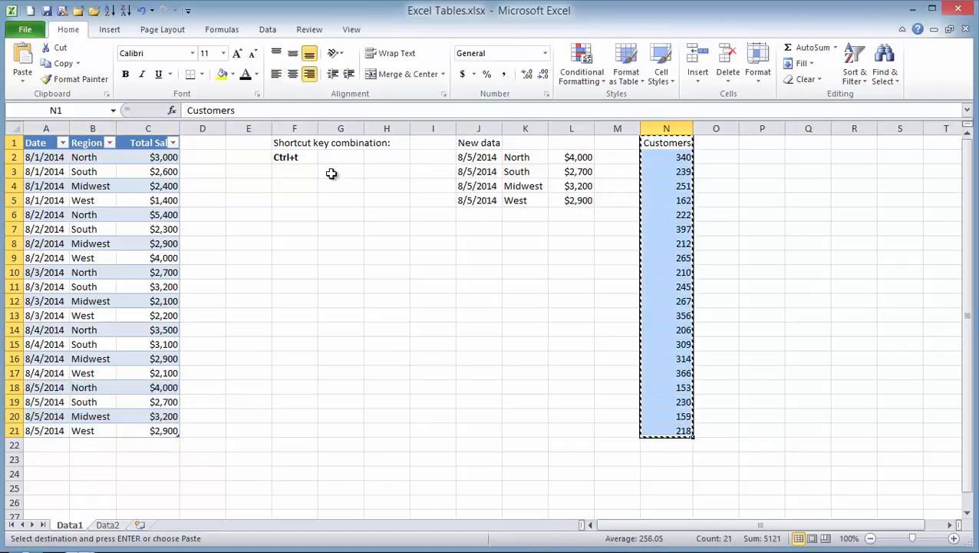
click(202, 146)
key(ctrl+v)
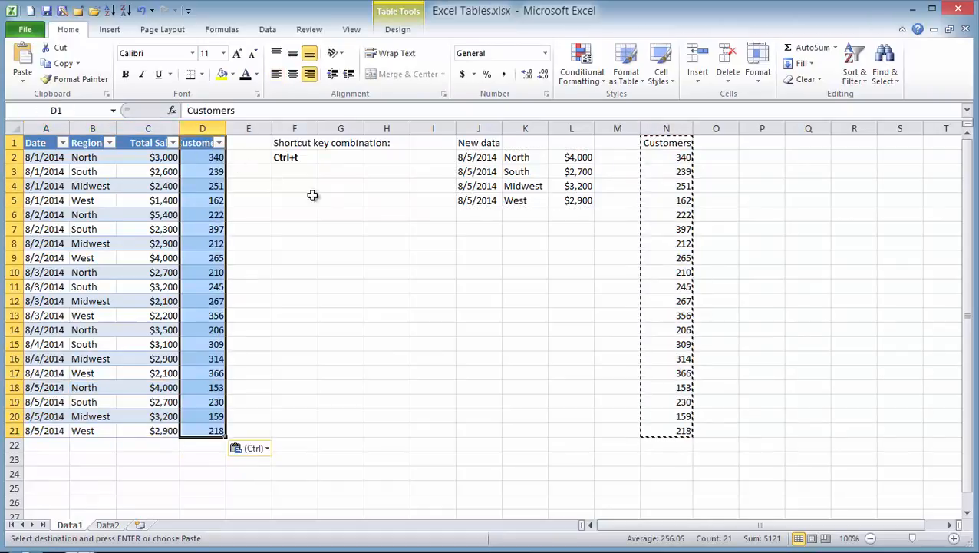
click(401, 311)
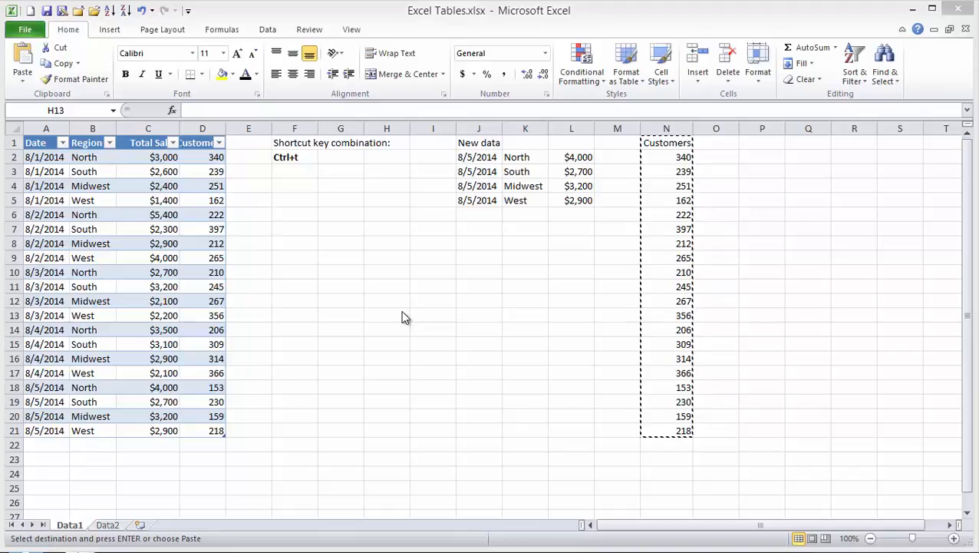
click(106, 526)
- On sheet Data2, convert the Date/Sales range A1:B17 into a table with headers
click(108, 531)
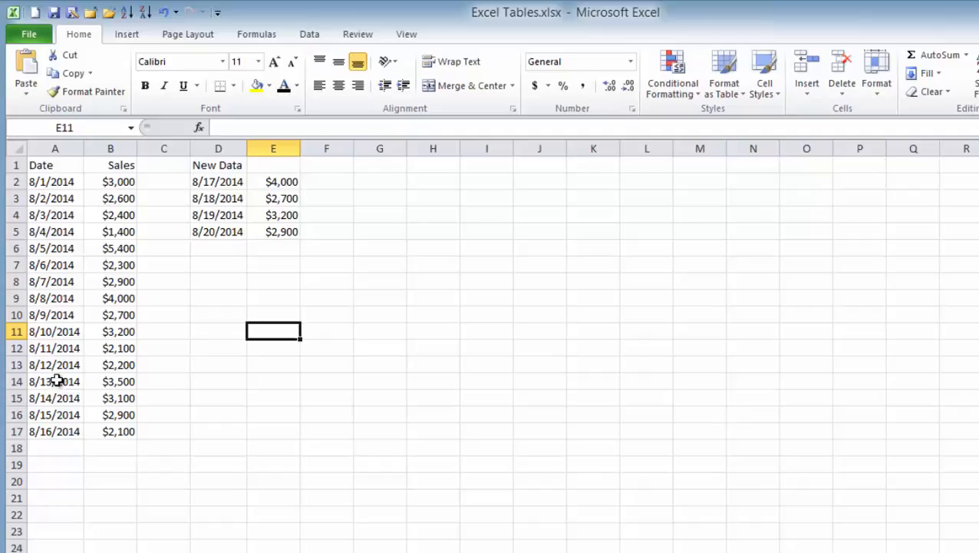
click(116, 182)
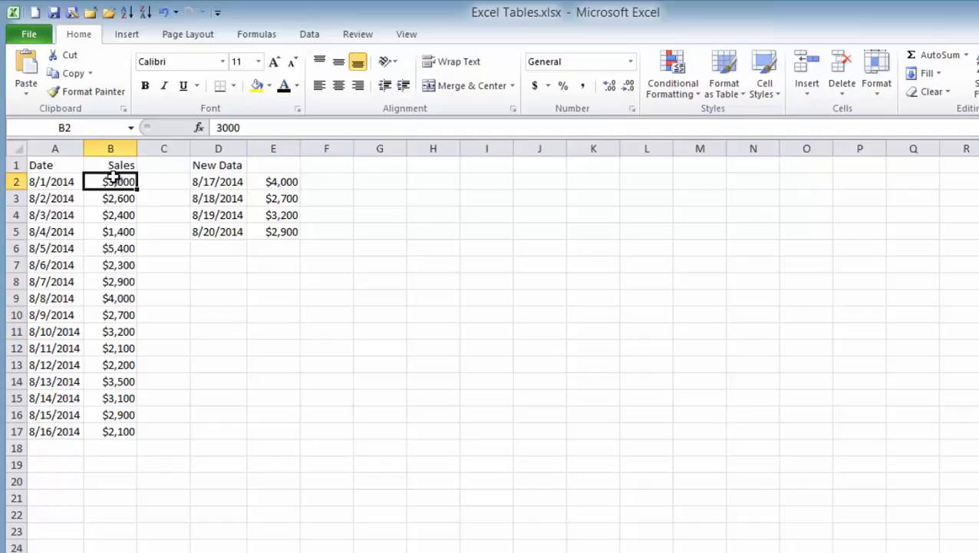
click(178, 13)
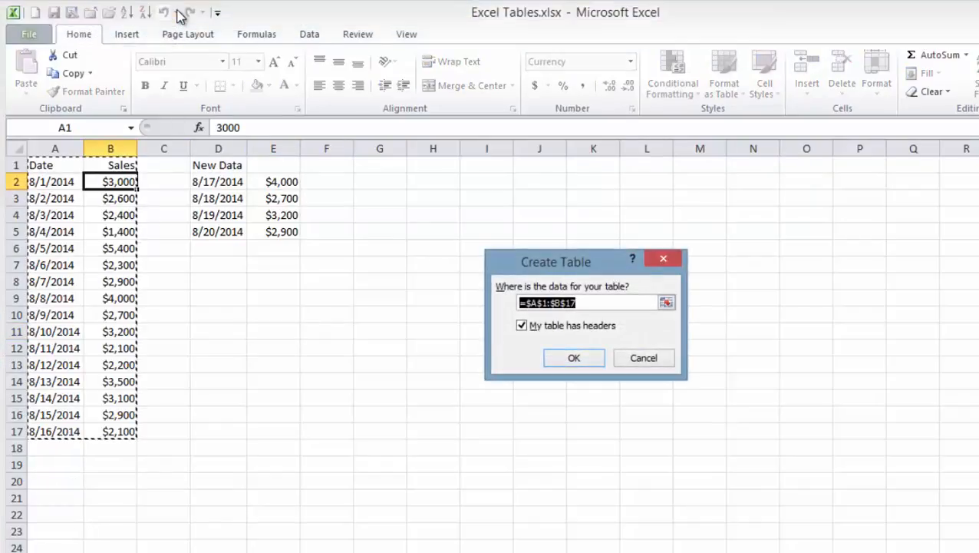
click(571, 356)
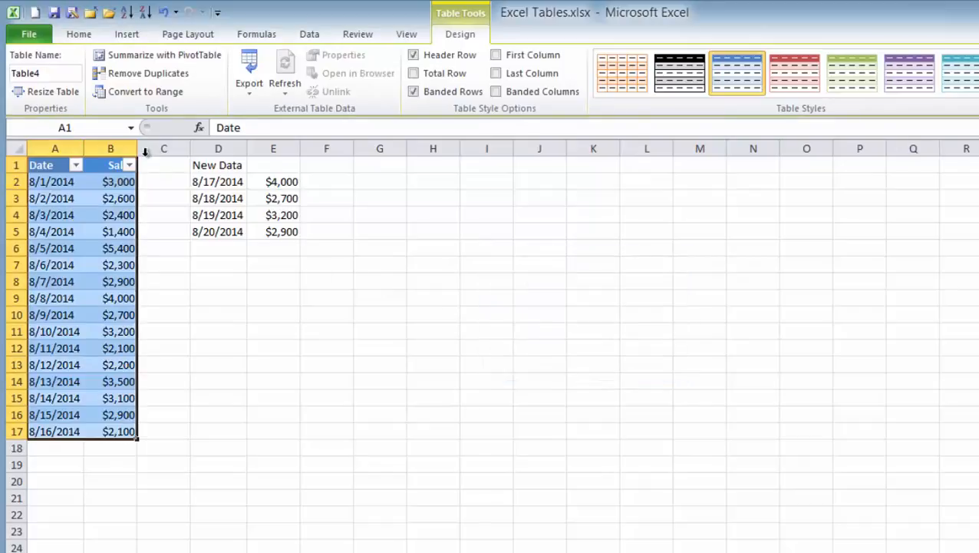
- Insert a Line with Markers chart of the Date/Sales table
click(123, 39)
click(366, 62)
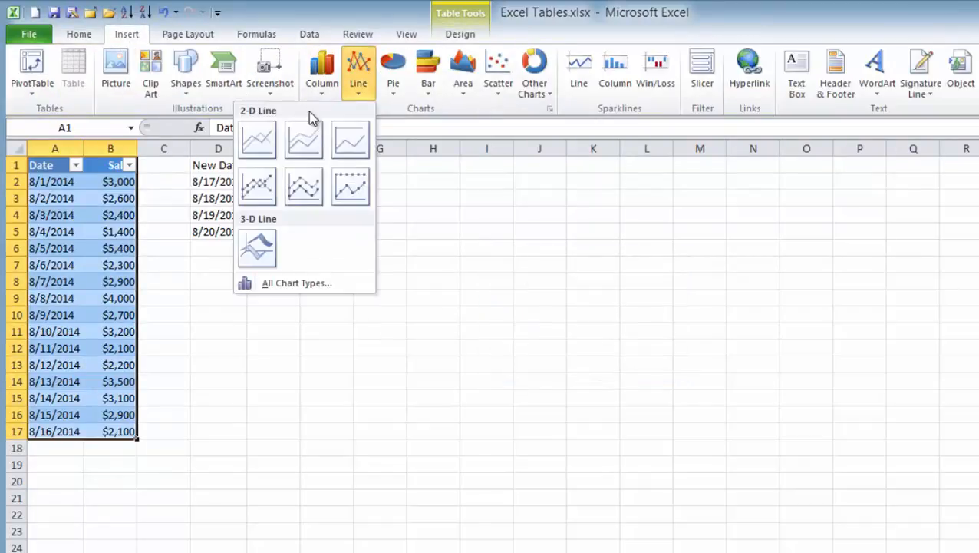
click(249, 190)
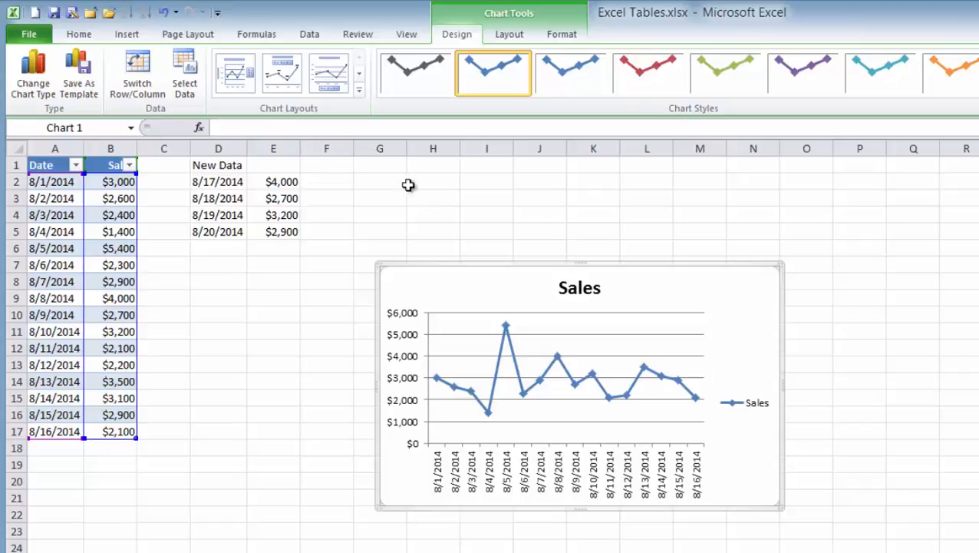
- Copy the 8/17–8/20/2014 New Data rows in D2:E5 and paste them at A18 below the table
drag(220, 184, 263, 230)
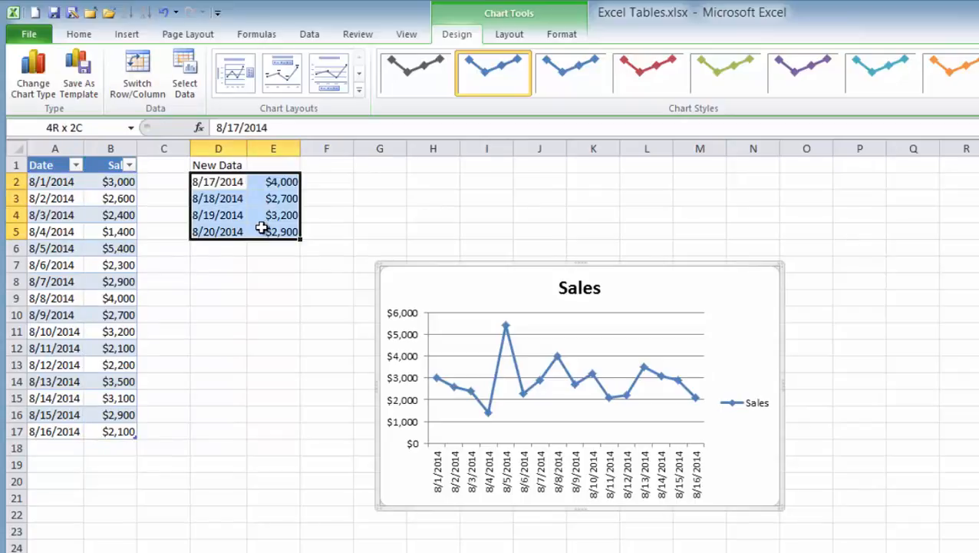
key(ctrl+c)
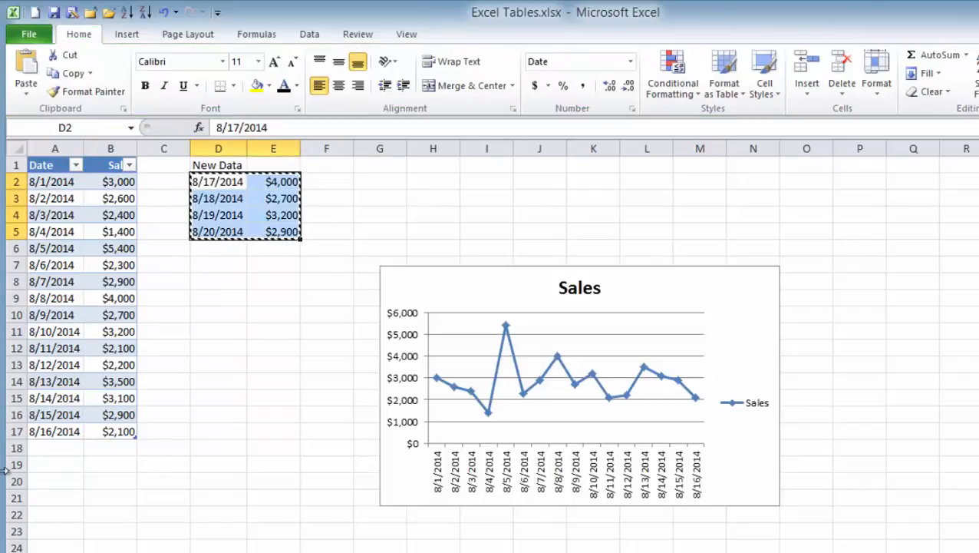
click(65, 442)
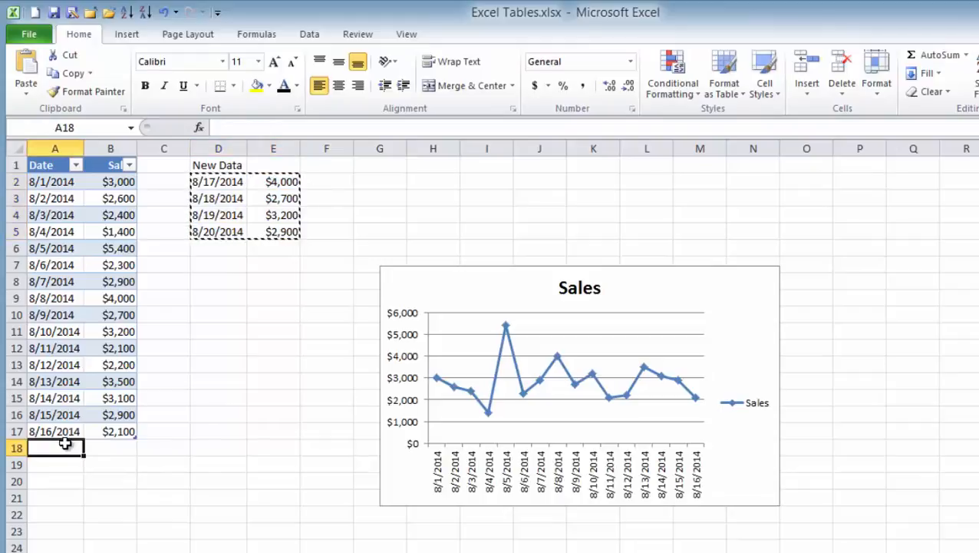
key(ctrl+v)
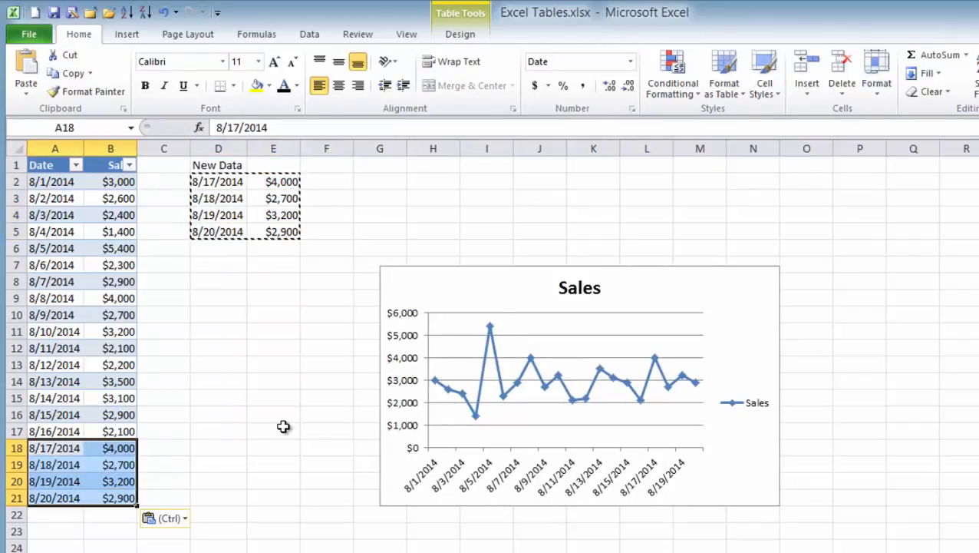